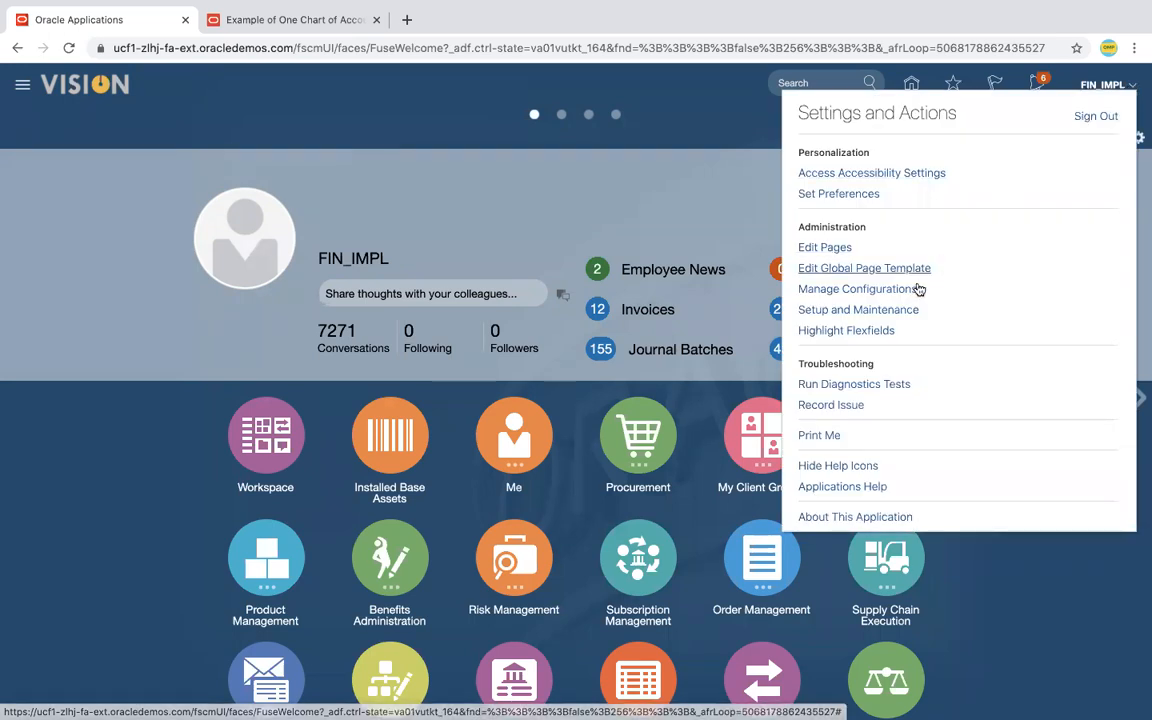
Open the Implementation Projects page from Setup and Maintenance
{"action": "left_click", "coordinate": [905, 309]}
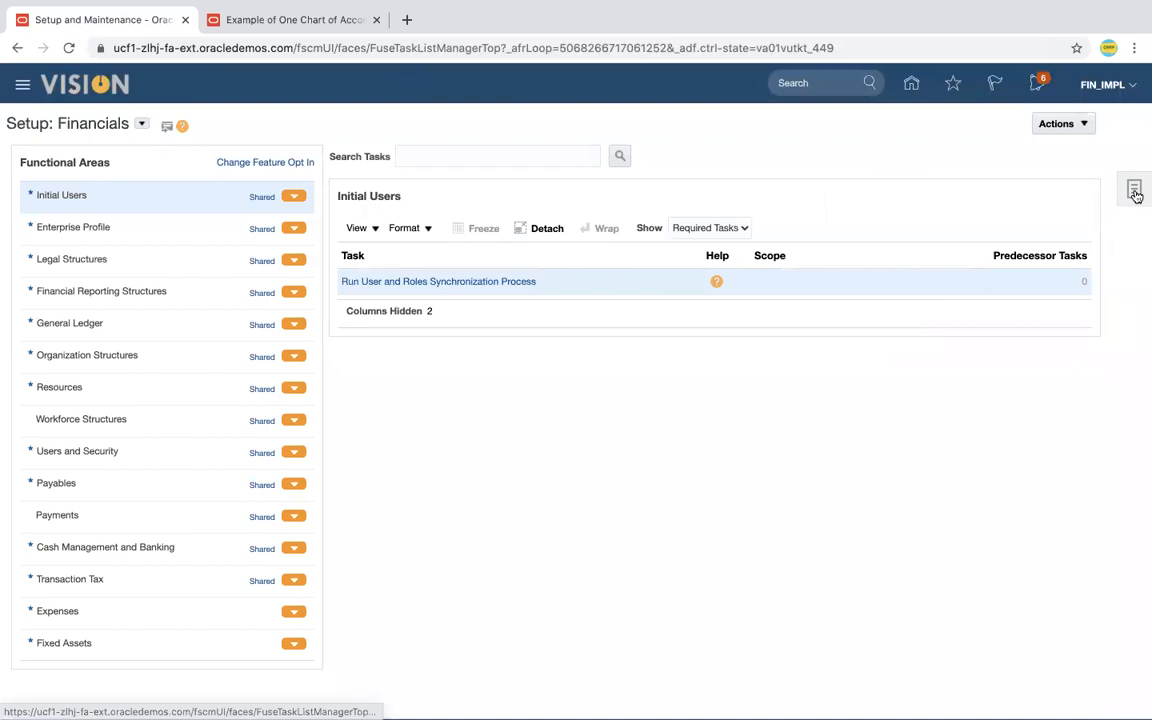
{"action": "left_click", "coordinate": [1134, 190]}
{"action": "left_click", "coordinate": [1055, 124]}
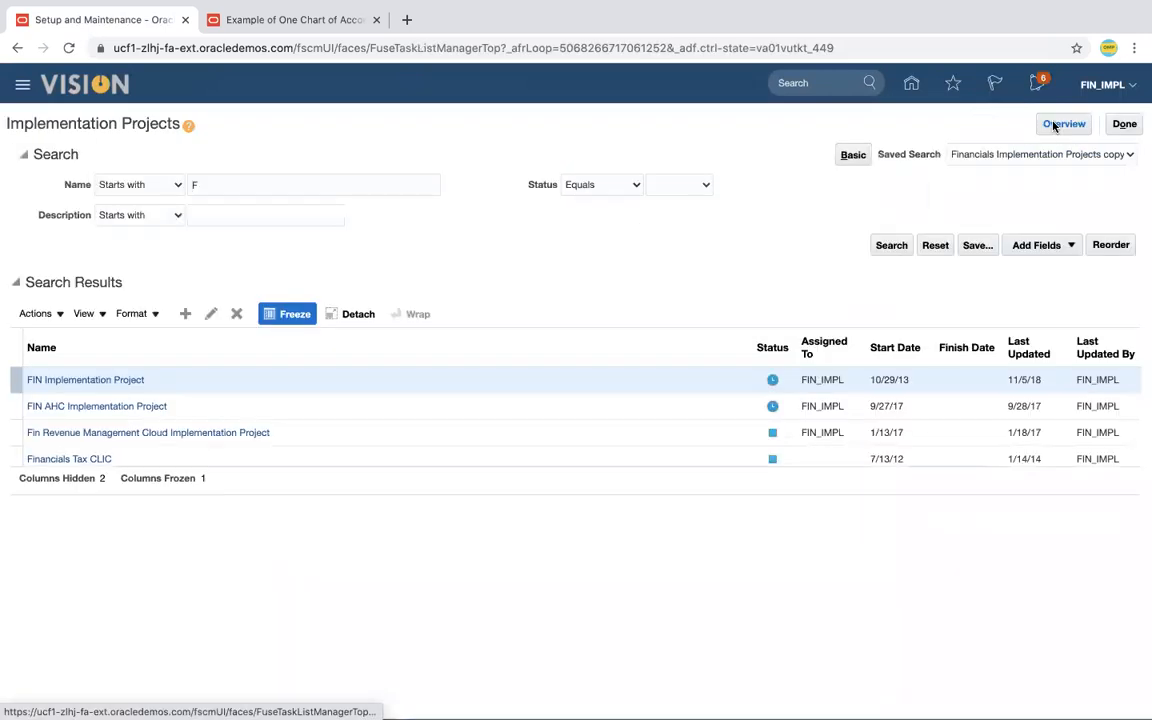
Search for implementation projects whose name starts with V and open Vision Implementation Project-5
{"action": "left_click", "coordinate": [221, 190]}
{"action": "key", "text": "BackSpace"}
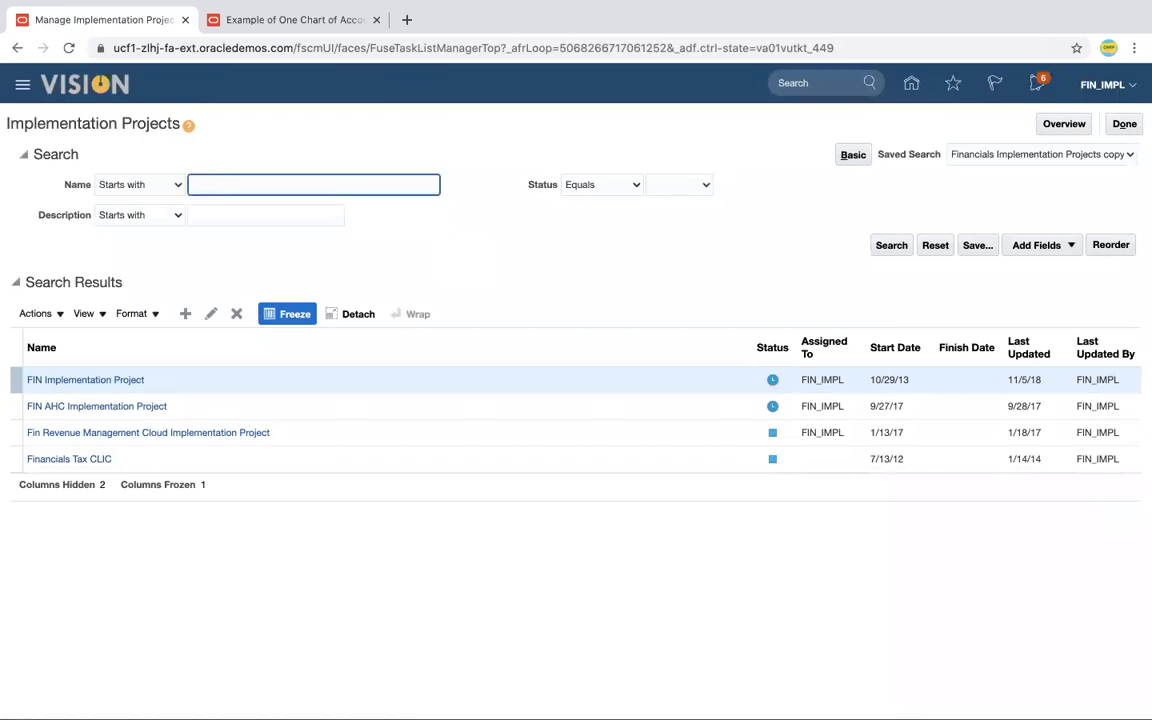
{"action": "type", "text": "V"}
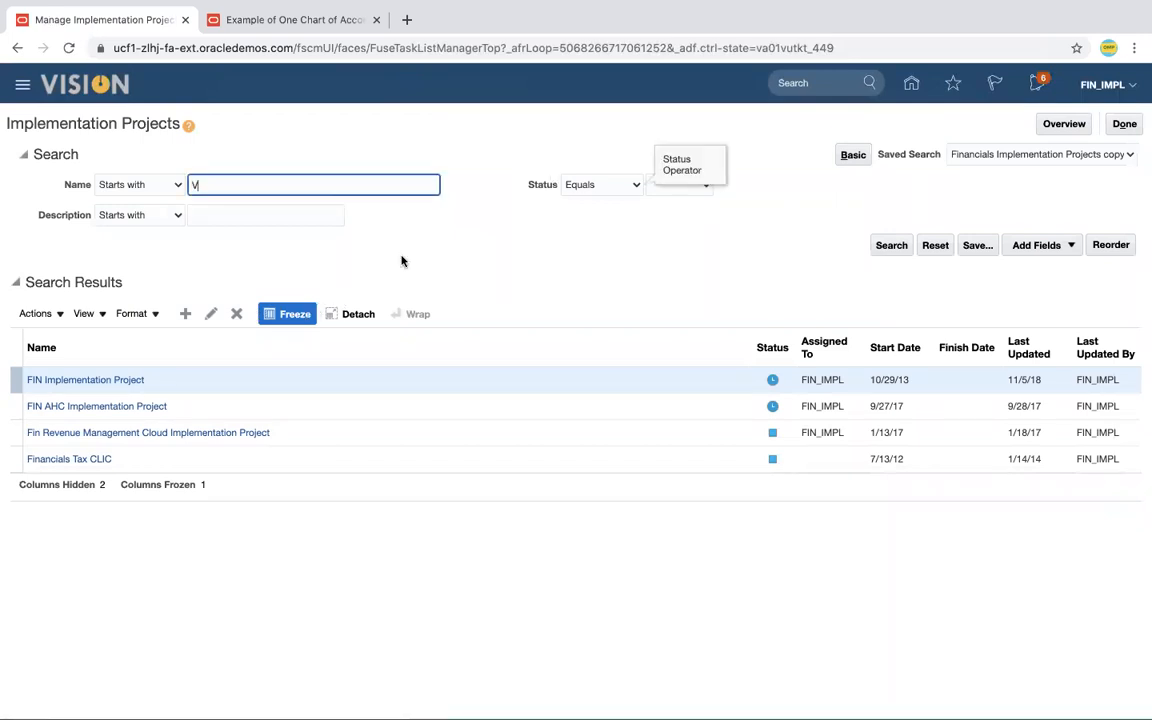
{"action": "left_click", "coordinate": [891, 245]}
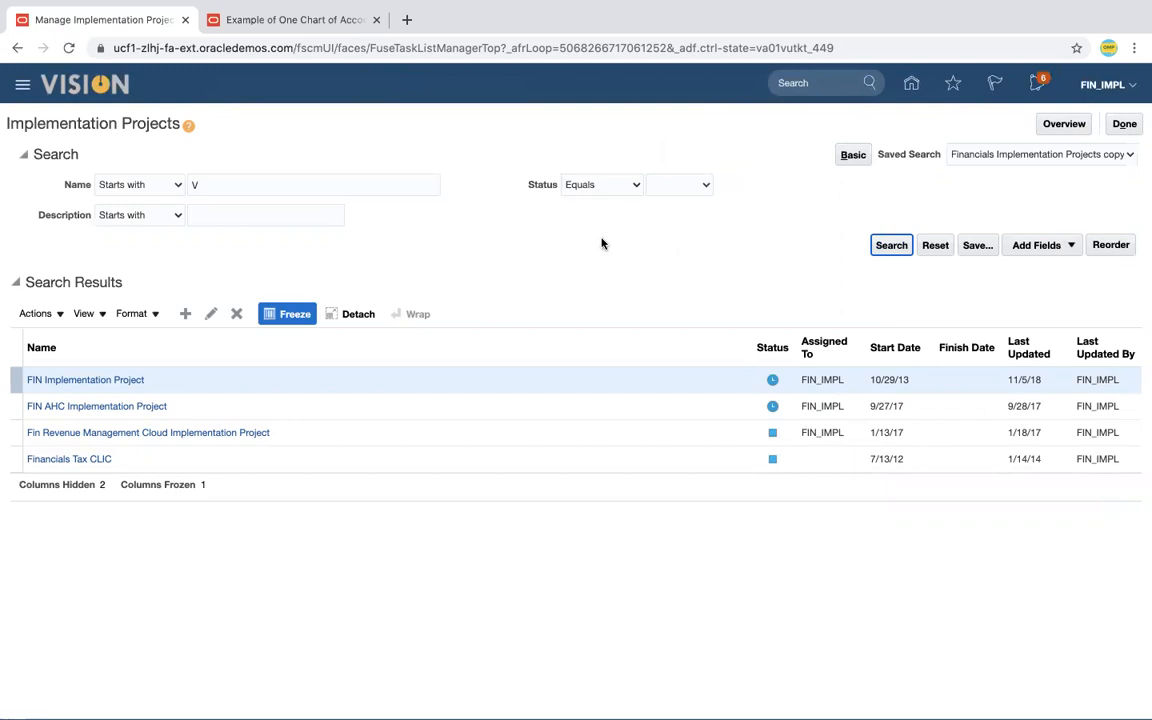
{"action": "left_click", "coordinate": [128, 381]}
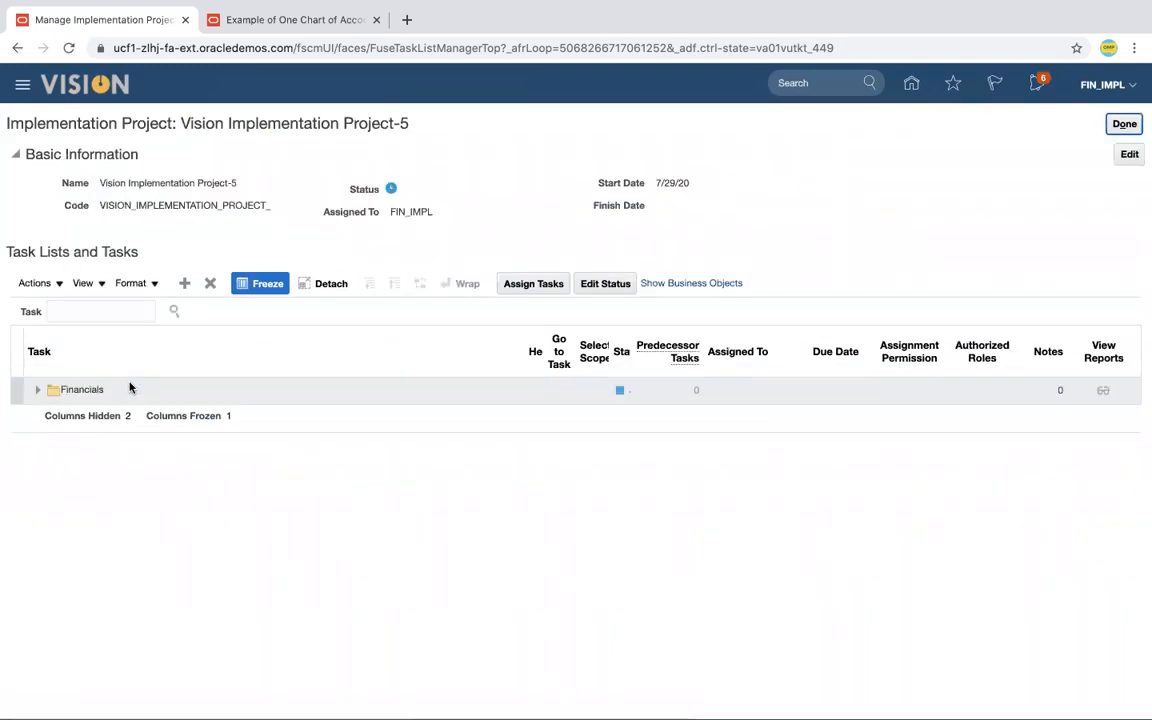
Search the project's tasks for "Manage Chart Of Accounts" and go to the Manage Chart of Accounts Structures task
{"action": "left_click", "coordinate": [80, 310]}
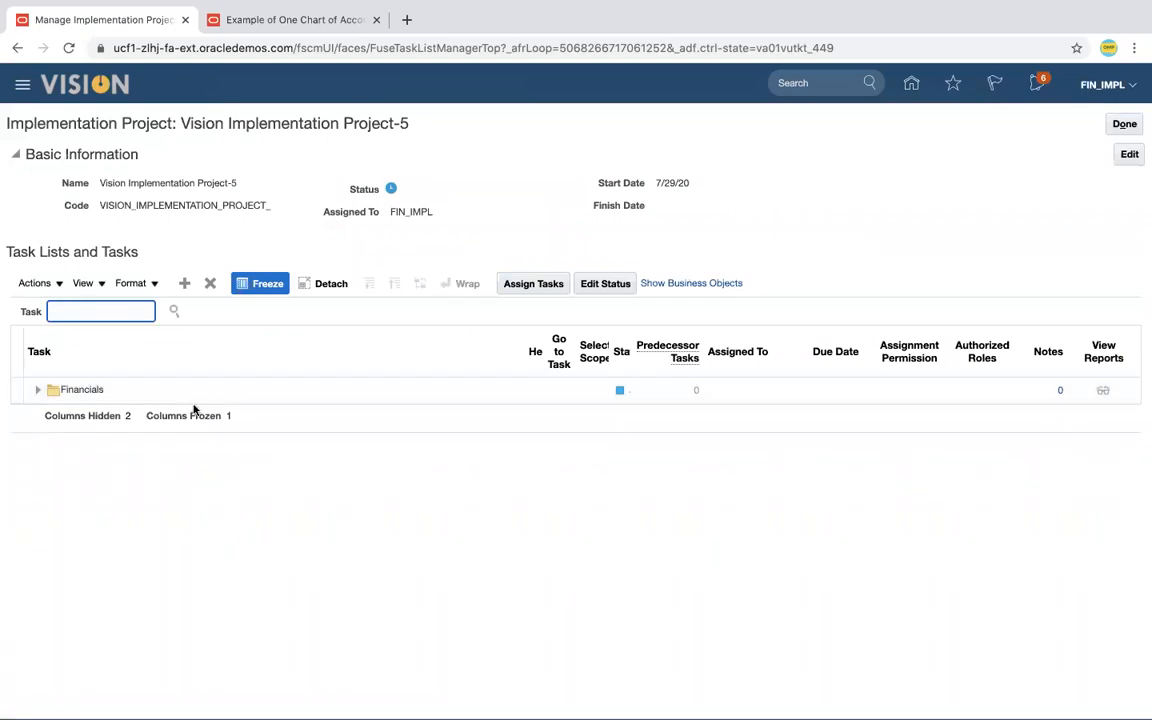
{"action": "type", "text": "Manage Chart Of Accounts"}
{"action": "left_click", "coordinate": [174, 311]}
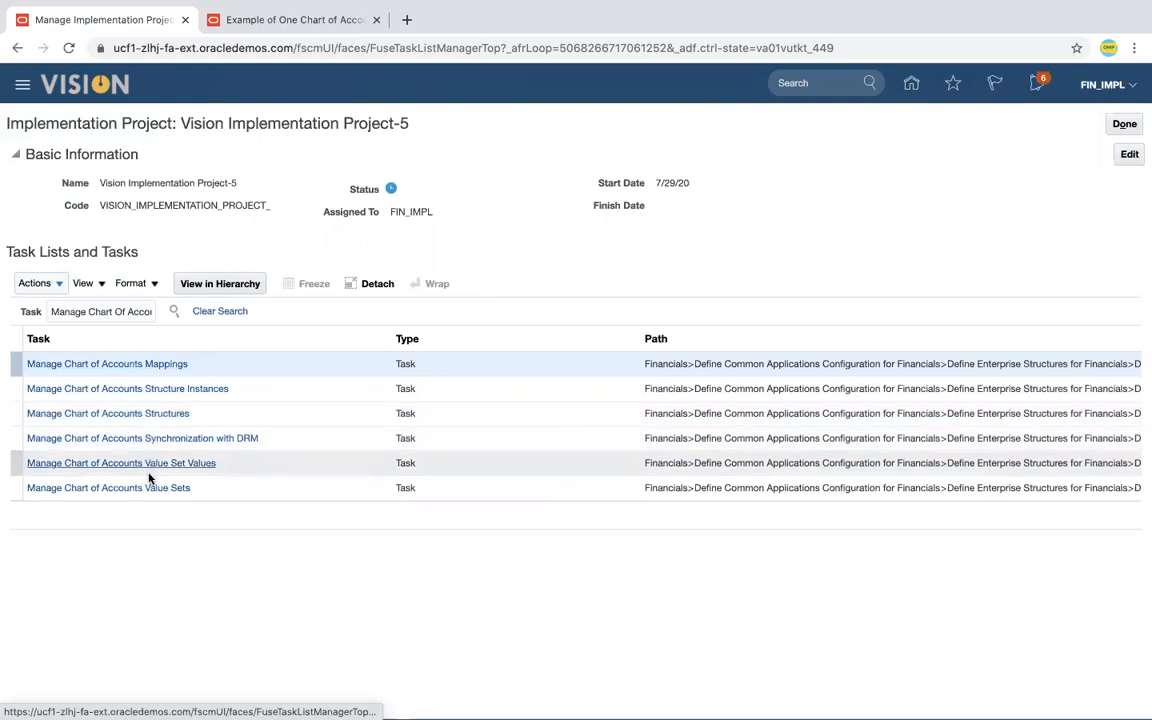
{"action": "left_click", "coordinate": [170, 416]}
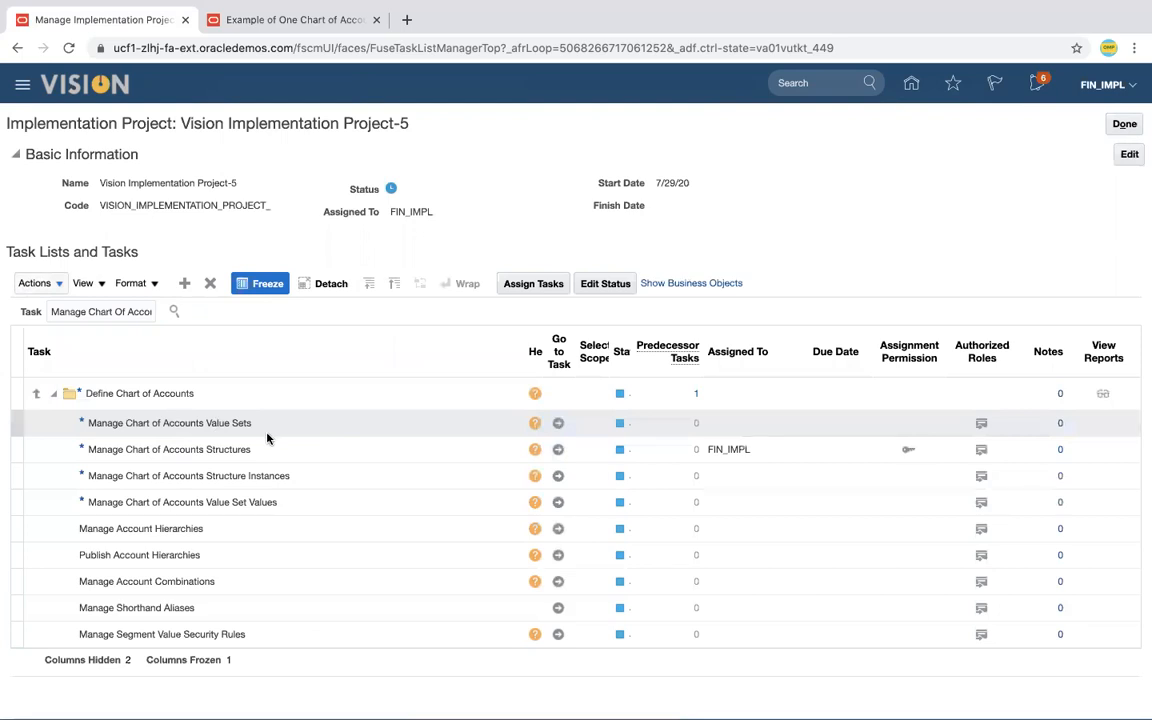
{"action": "left_click", "coordinate": [561, 453]}
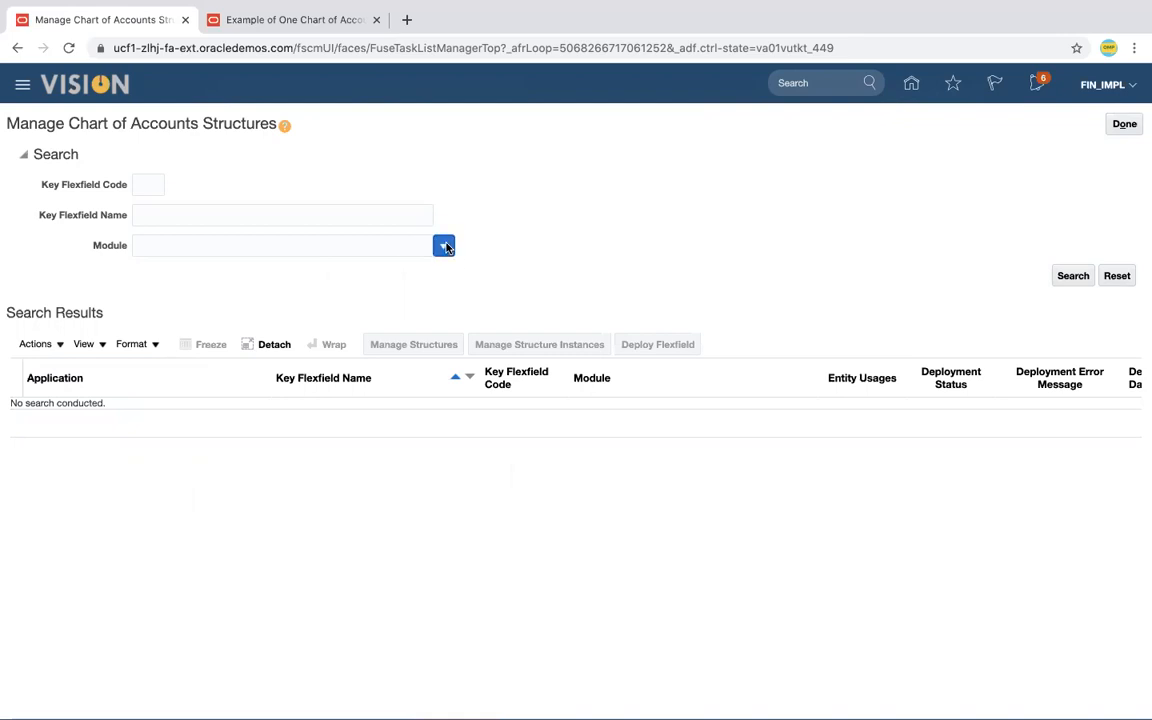
Search for key flexfields in the General Ledger module and open the structures of the Accounting Flexfield
{"action": "left_click", "coordinate": [444, 246]}
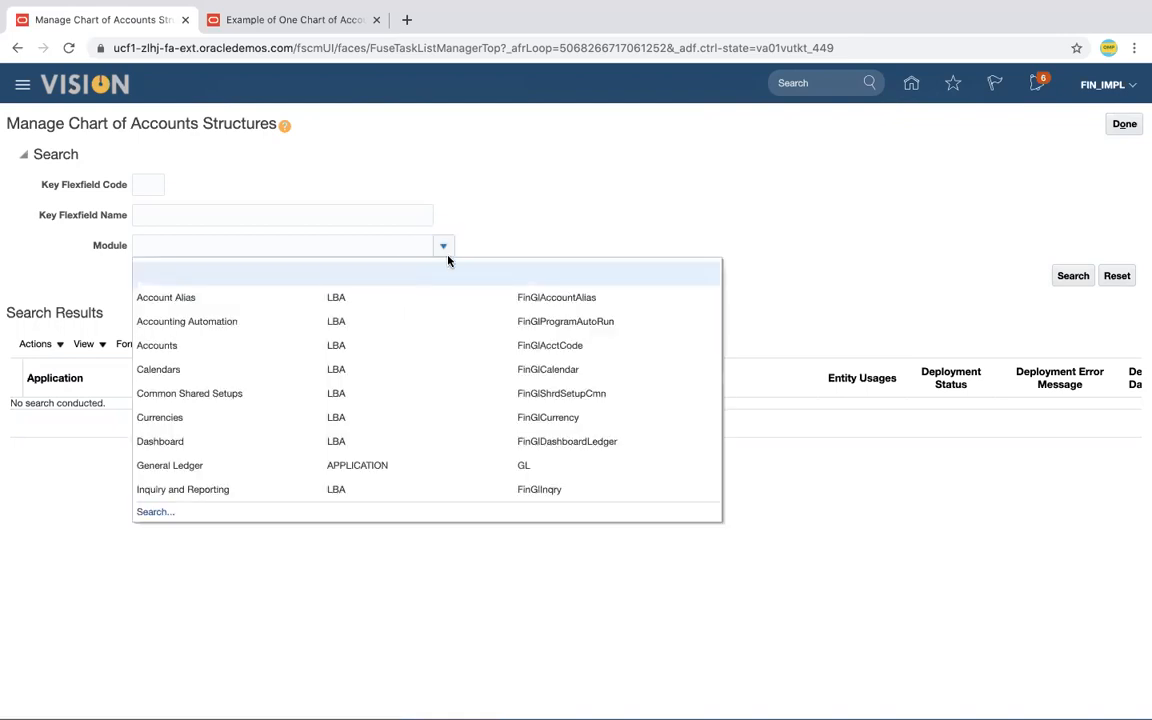
{"action": "left_click", "coordinate": [437, 471]}
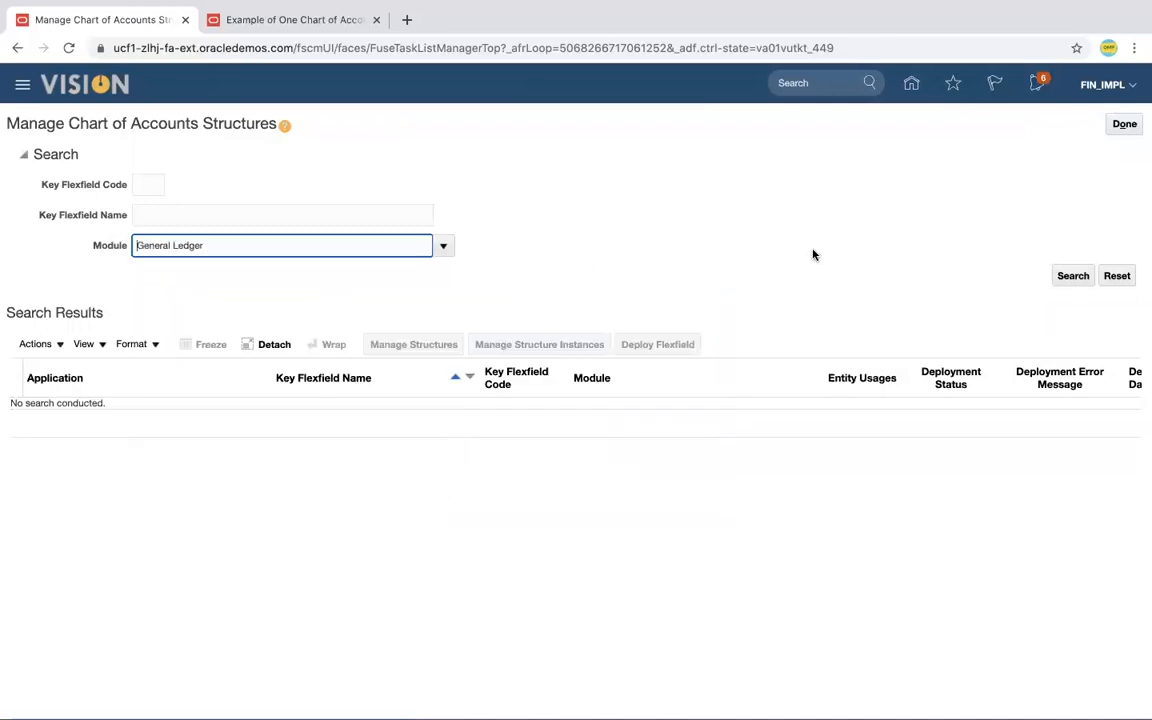
{"action": "left_click", "coordinate": [1075, 283]}
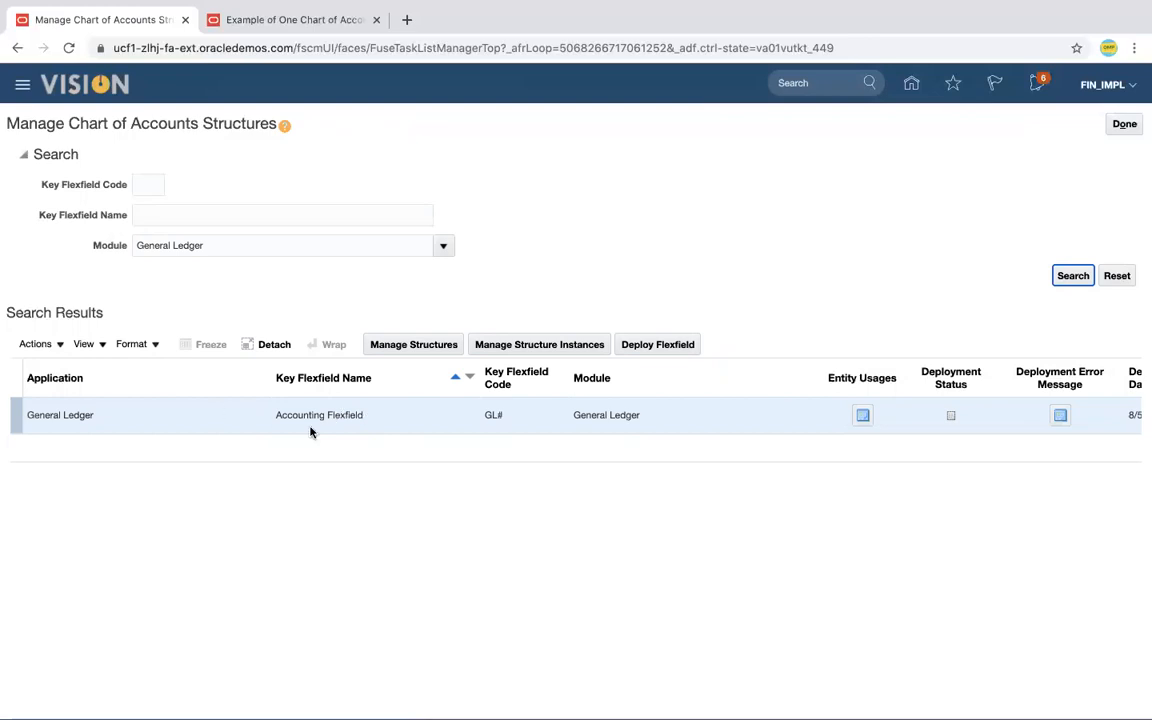
{"action": "left_click", "coordinate": [438, 349]}
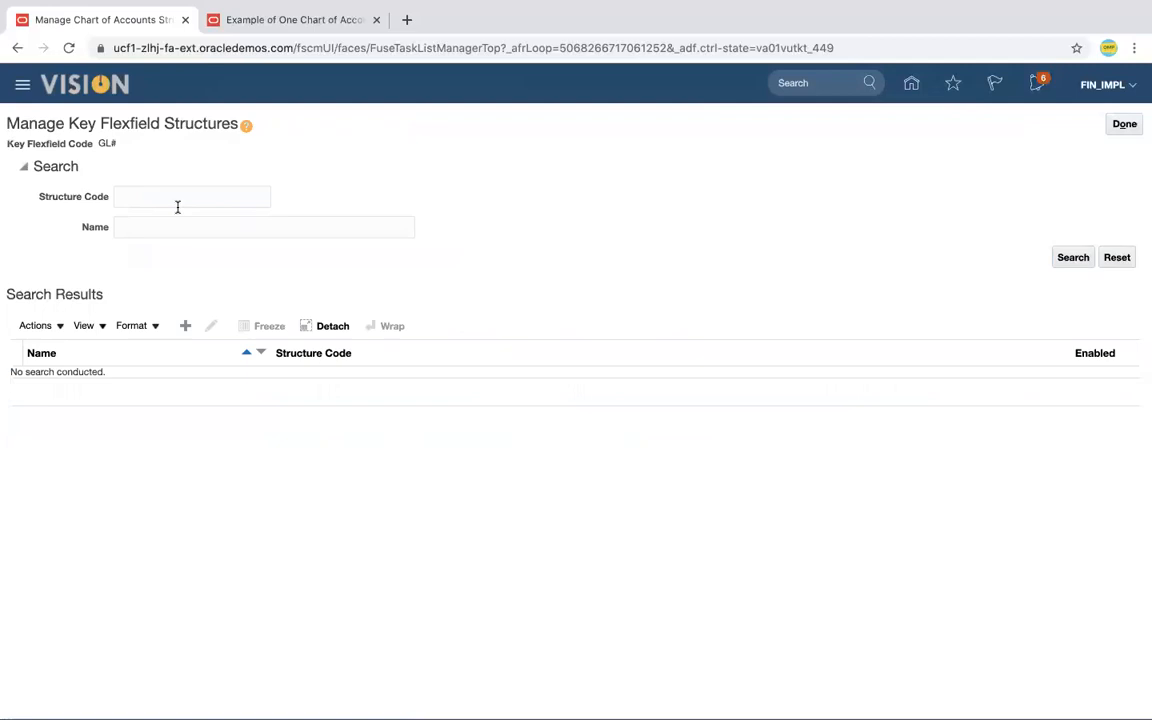
Search for structure code "Vision" and open the Vision Primary Ledger structure for editing
{"action": "left_click", "coordinate": [142, 194]}
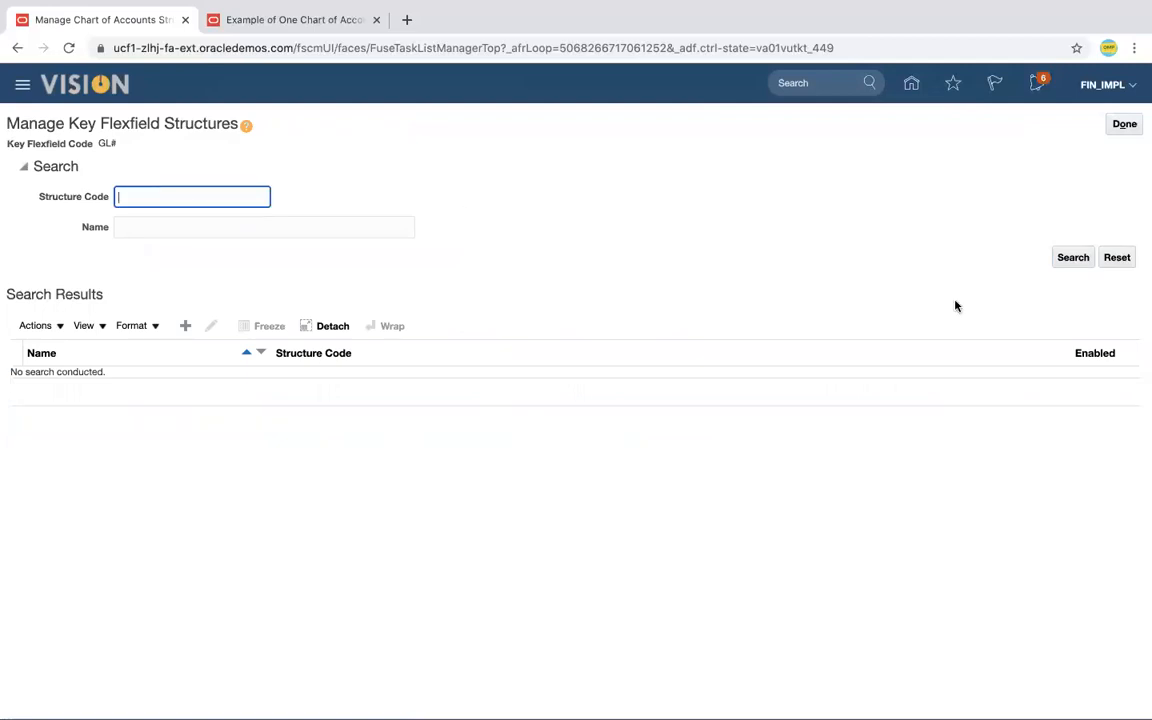
{"action": "type", "text": "Vision"}
{"action": "left_click", "coordinate": [1065, 256]}
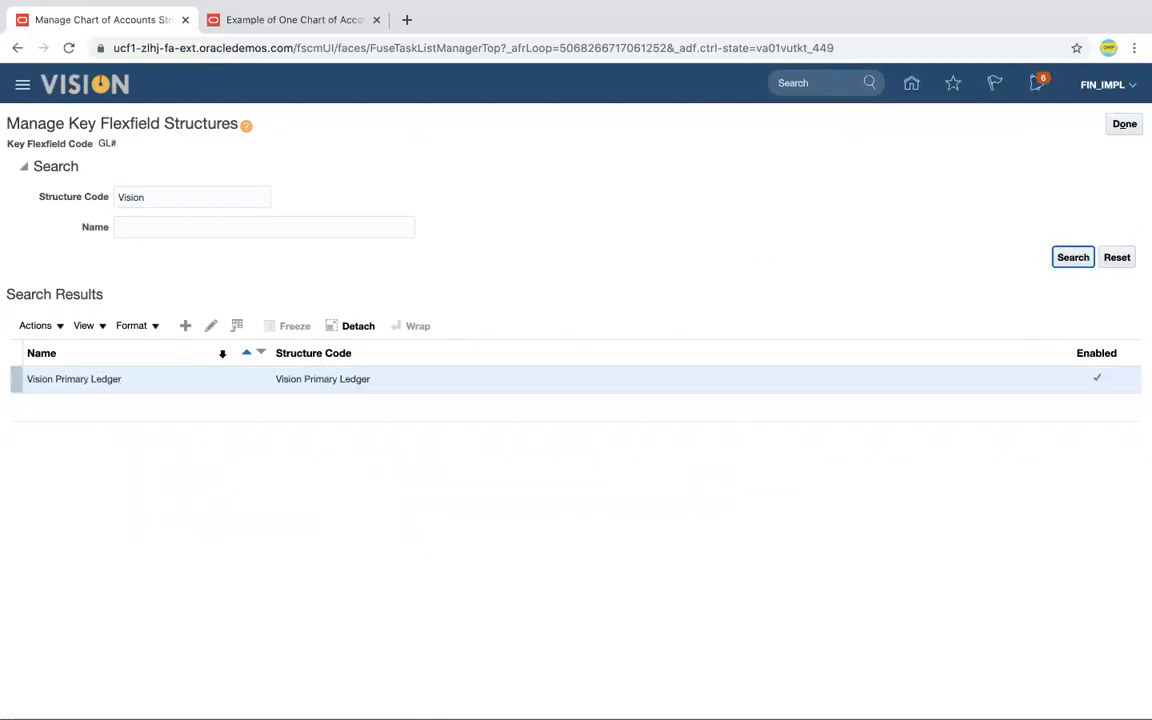
{"action": "left_click", "coordinate": [211, 330]}
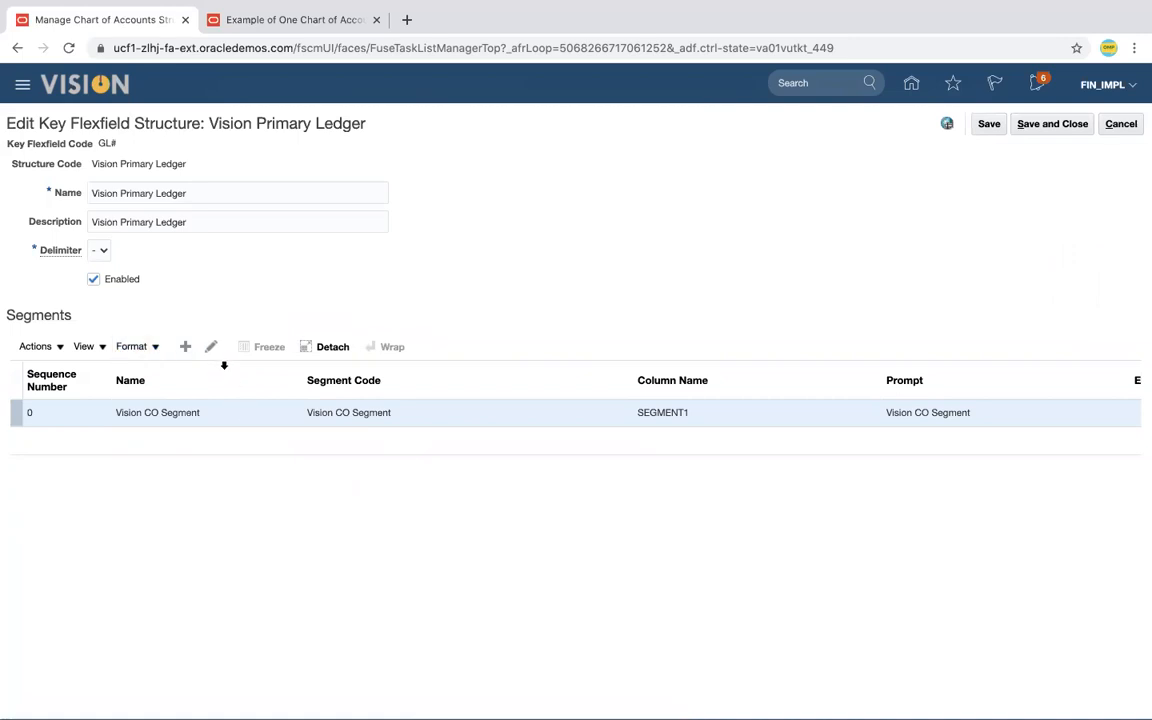
Review the Vision CO Segment's name, description, prompt and default value set code, and save and close it
{"action": "left_click", "coordinate": [212, 348]}
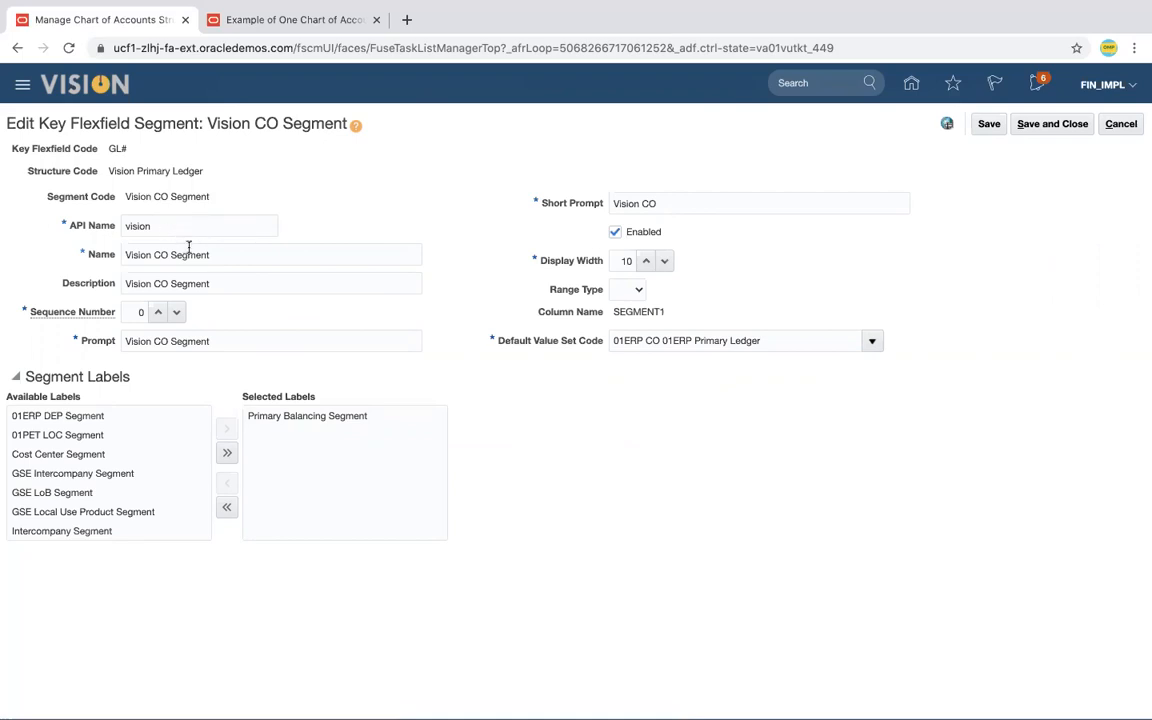
{"action": "left_click_drag", "start_coordinate": [222, 260], "coordinate": [112, 258]}
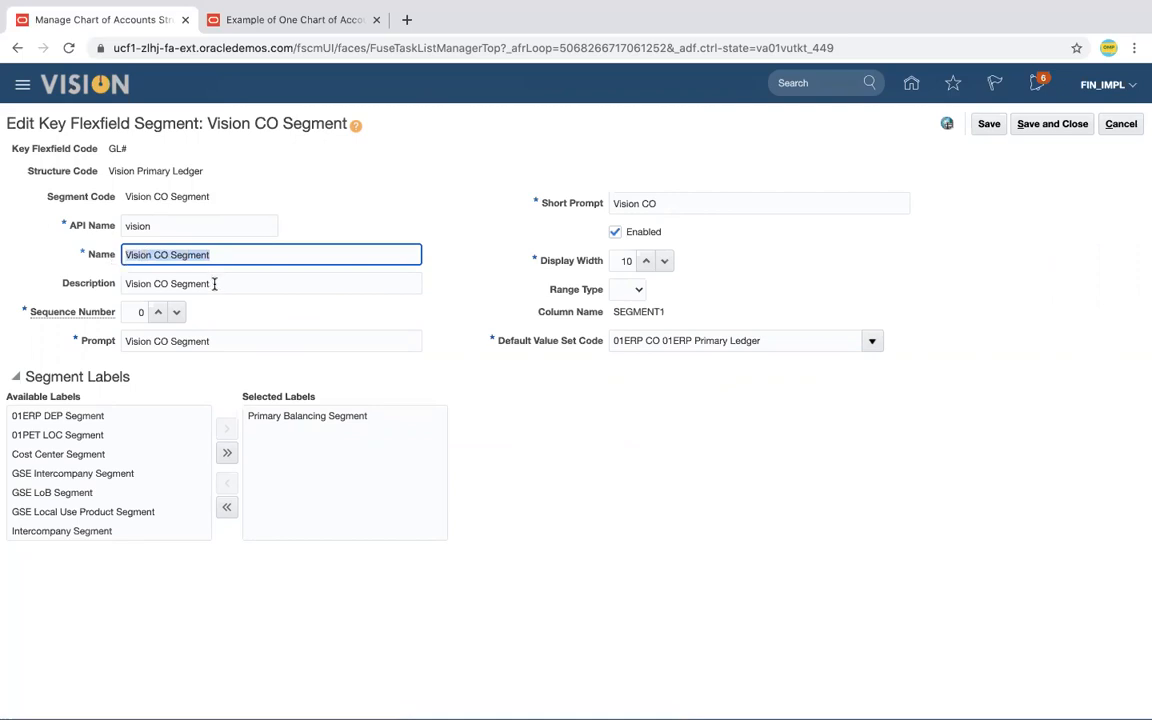
{"action": "left_click_drag", "start_coordinate": [219, 285], "coordinate": [119, 273]}
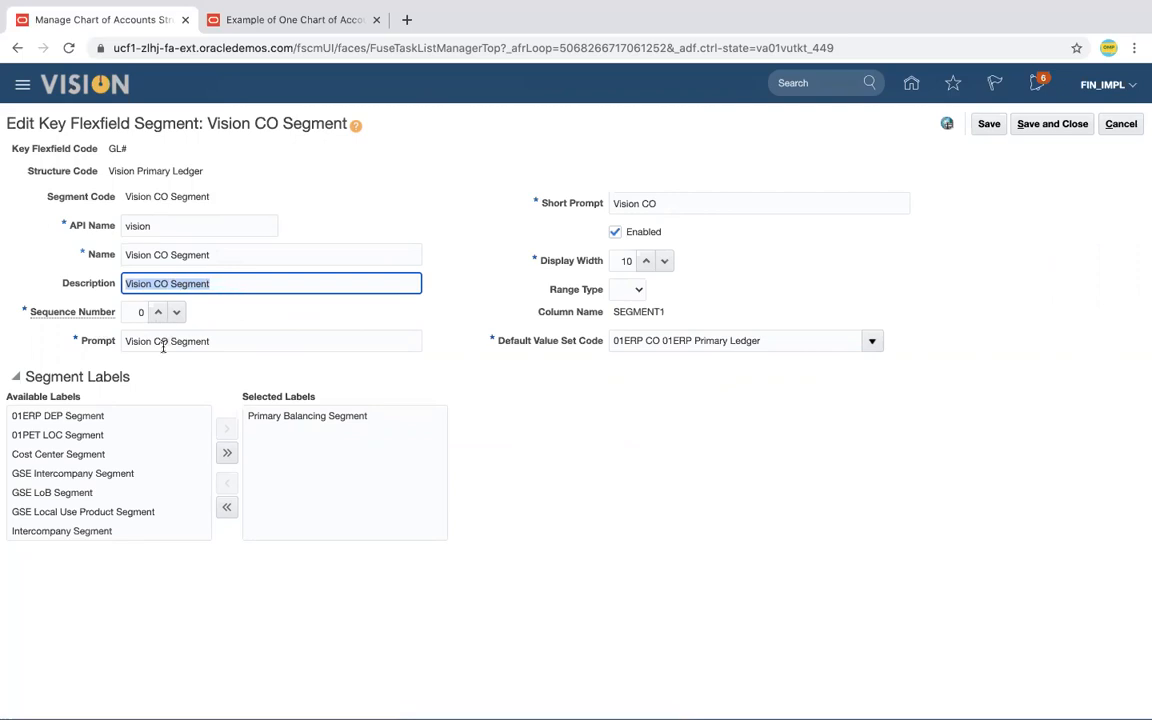
{"action": "left_click", "coordinate": [215, 341]}
{"action": "left_click_drag", "start_coordinate": [215, 341], "coordinate": [125, 340]}
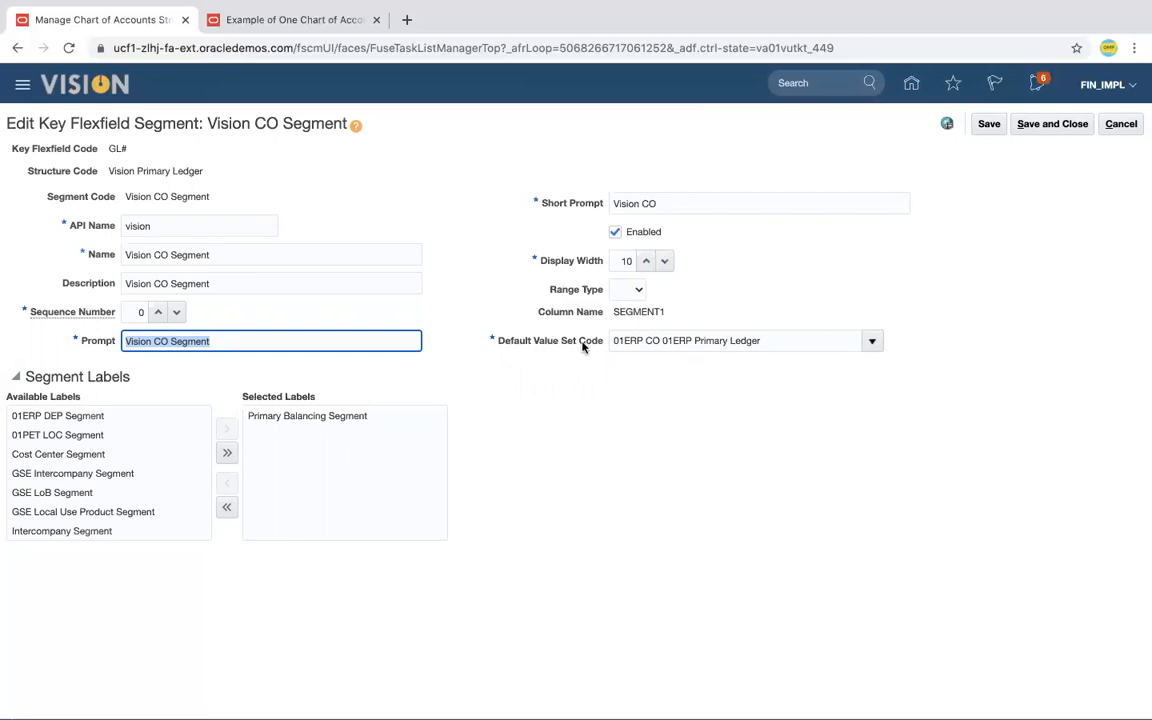
{"action": "left_click", "coordinate": [768, 342]}
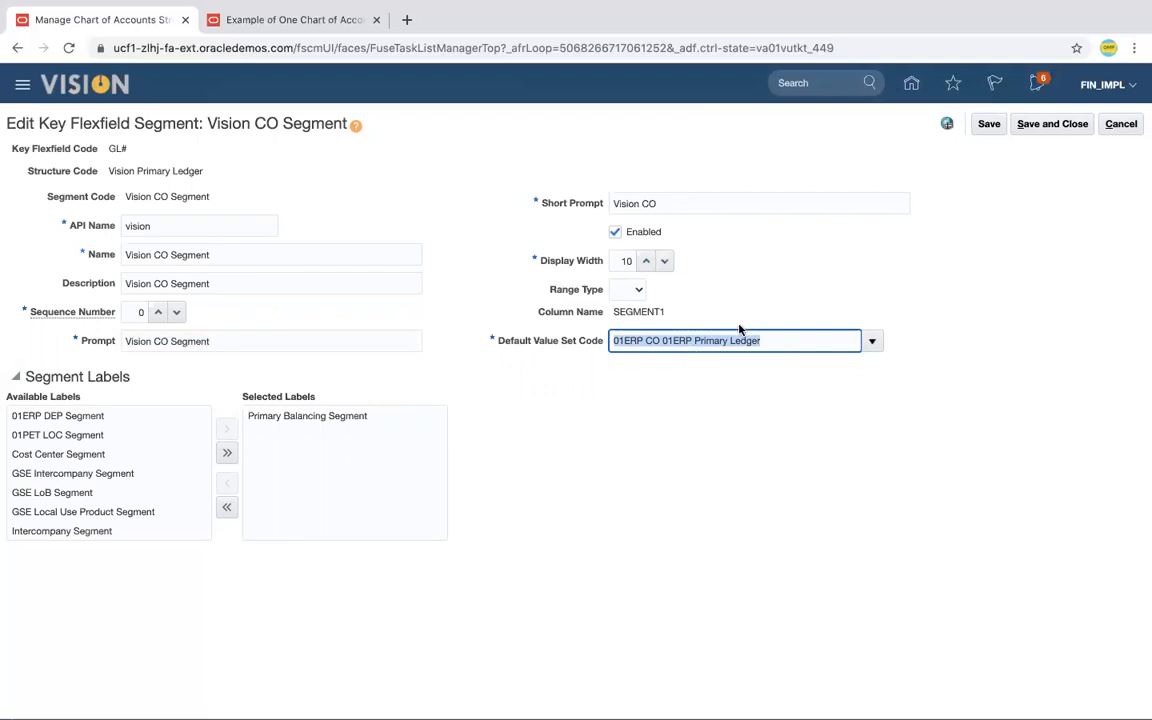
{"action": "left_click", "coordinate": [1066, 130]}
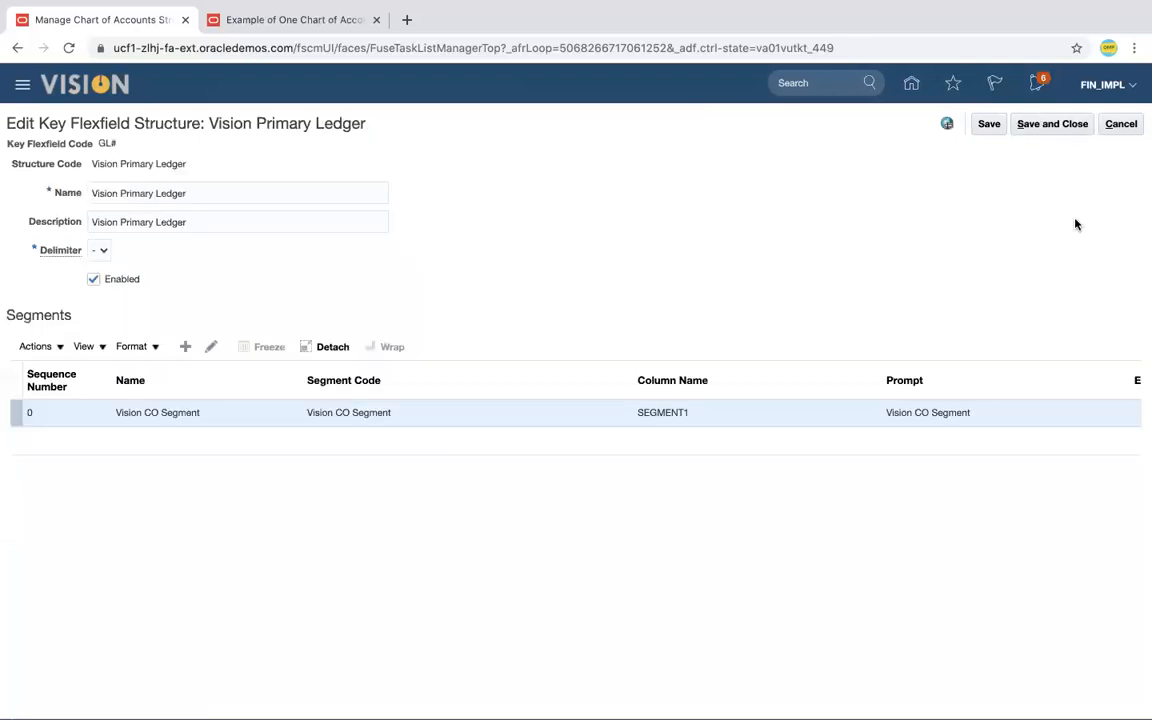
Start a new segment in the Vision Primary Ledger structure with the segment code "Vision Dept Segment"
{"action": "left_click", "coordinate": [184, 348]}
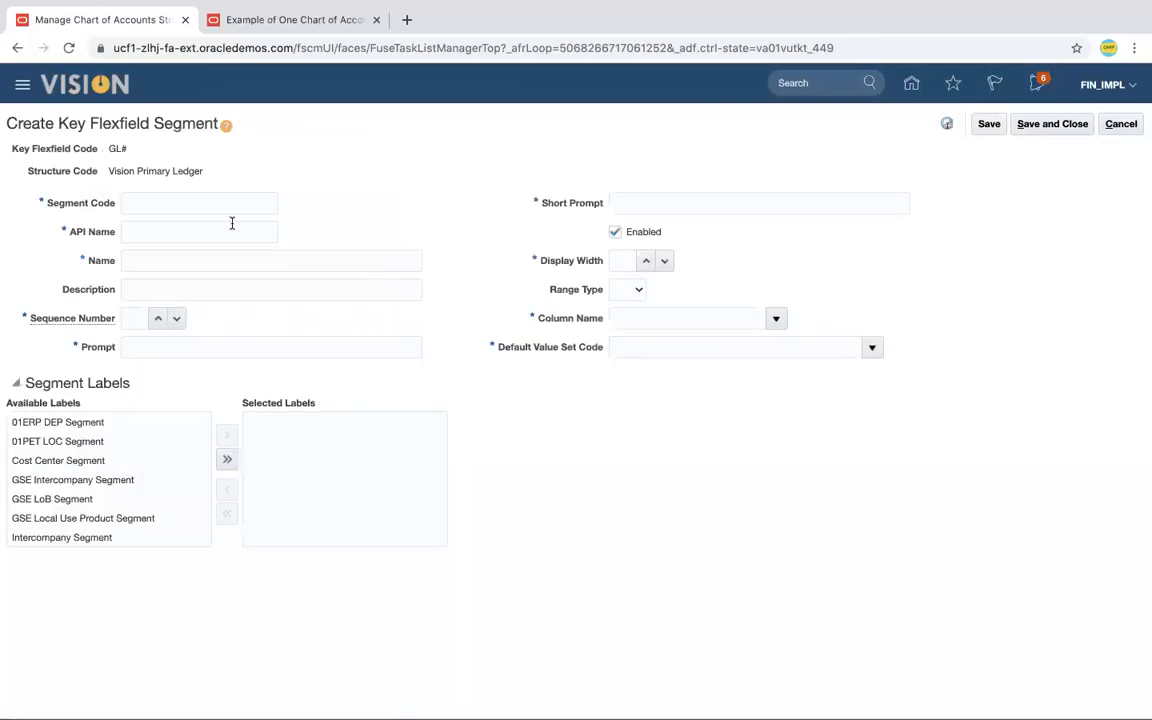
{"action": "left_click", "coordinate": [171, 207]}
{"action": "type", "text": "Vision Dept"}
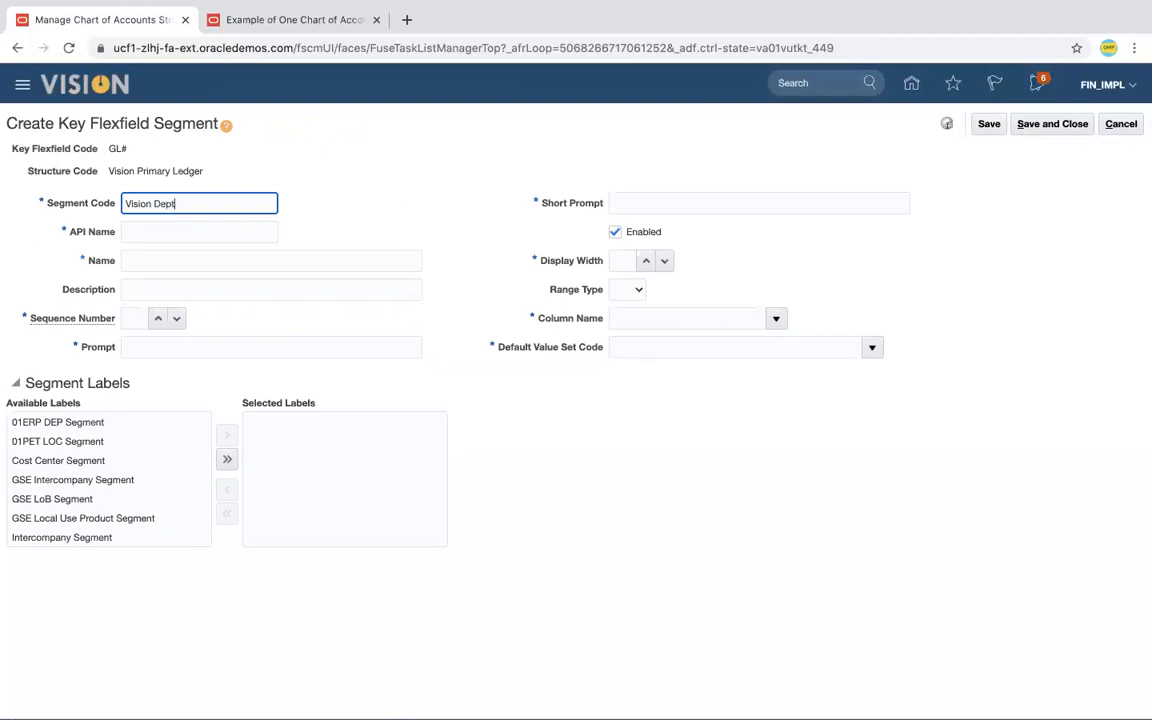
{"action": "type", "text": "Segment"}
{"action": "left_click", "coordinate": [247, 225]}
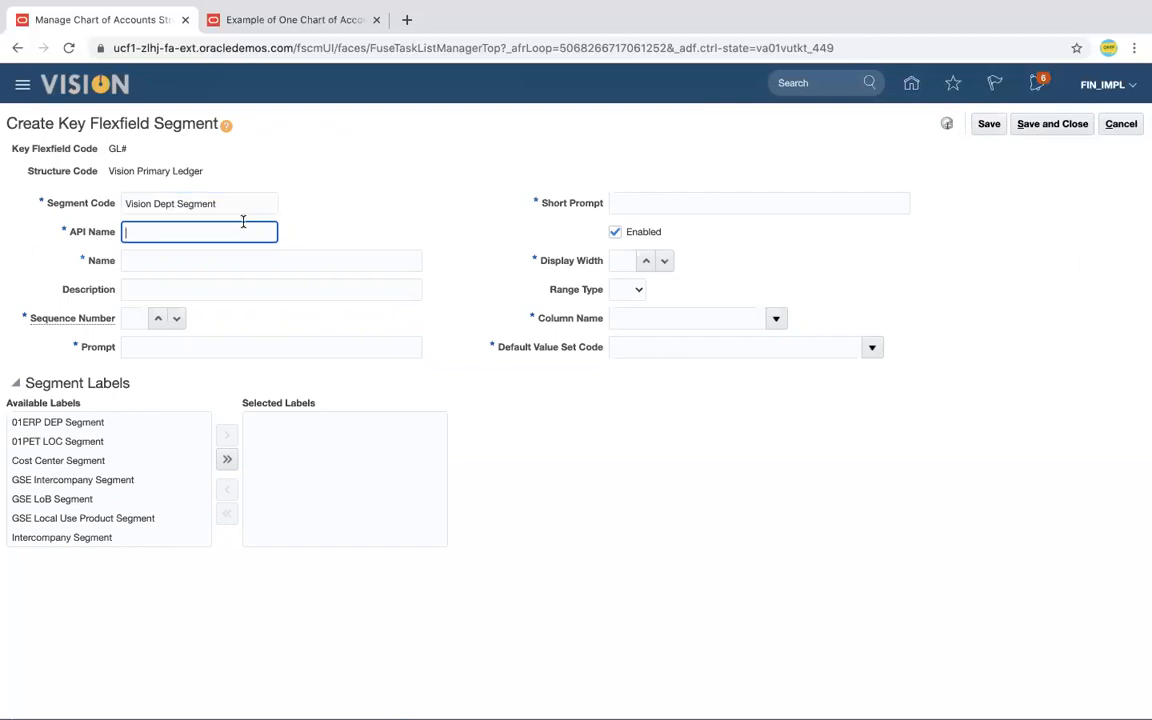
{"action": "left_click", "coordinate": [175, 259]}
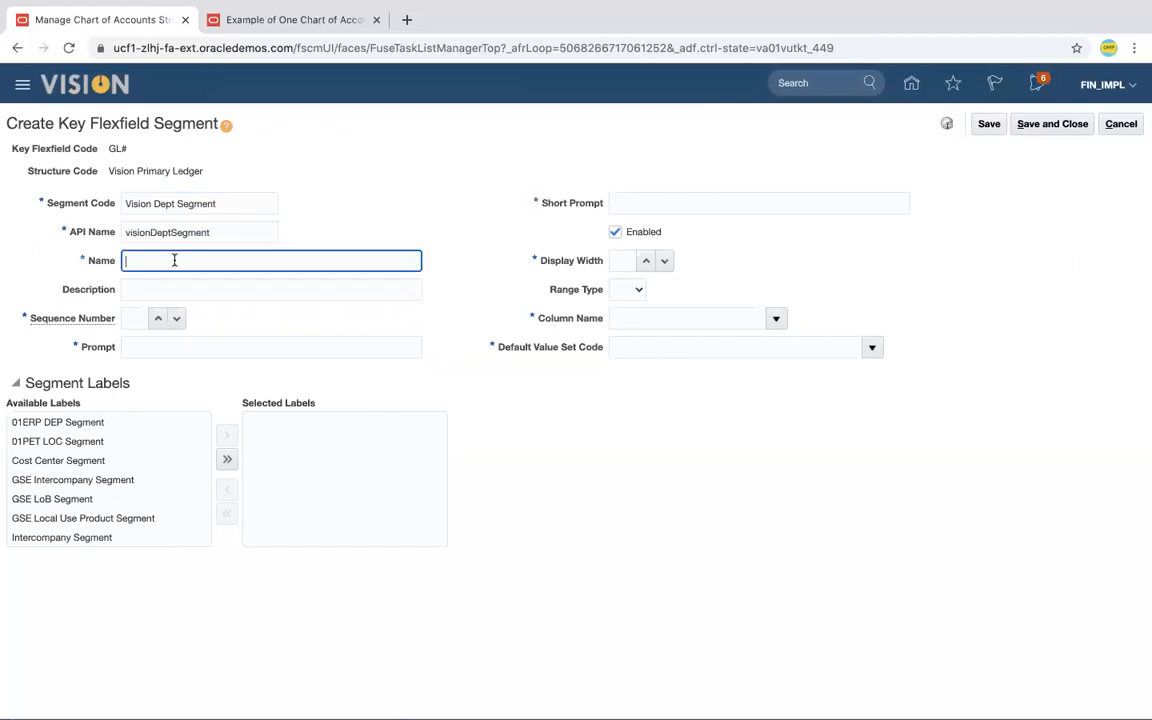
Set the new segment's name, description and prompt to "Vision Dept Segment" and its sequence number to 1
{"action": "left_click_drag", "start_coordinate": [219, 204], "coordinate": [112, 203]}
{"action": "key", "text": "ctrl+c"}
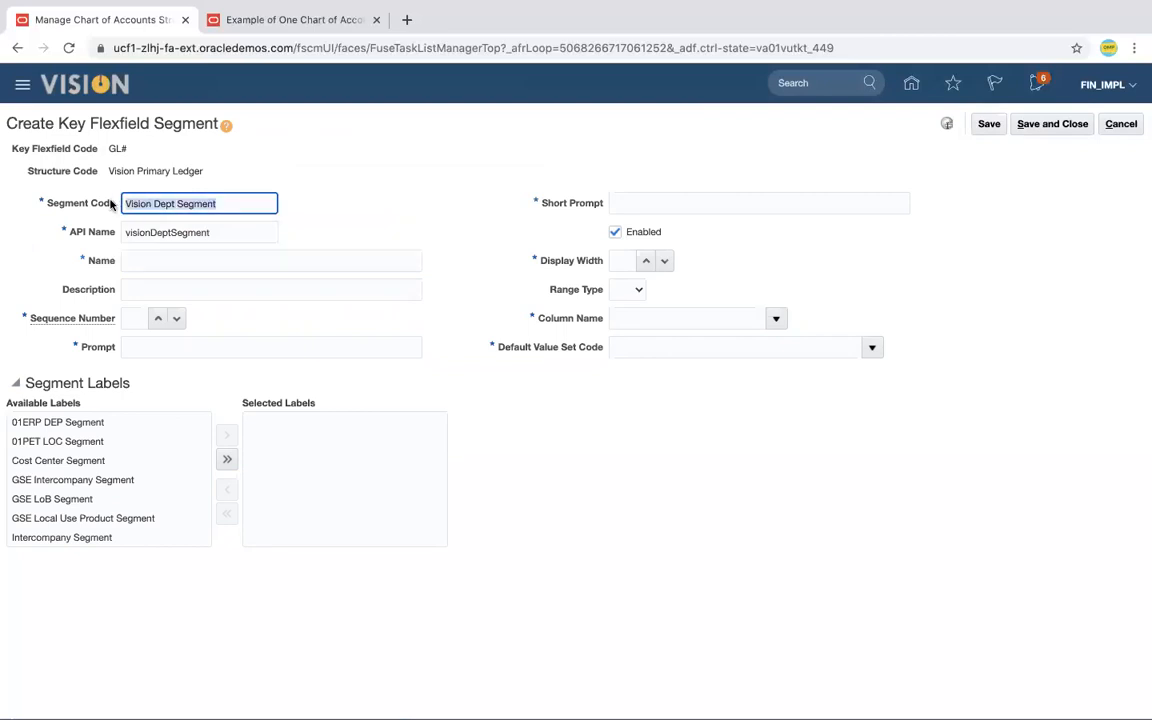
{"action": "left_click", "coordinate": [135, 260]}
{"action": "key", "text": "ctrl+v"}
{"action": "left_click", "coordinate": [161, 290]}
{"action": "key", "text": "ctrl+v"}
{"action": "left_click", "coordinate": [134, 318]}
{"action": "left_click", "coordinate": [157, 319]}
{"action": "left_click", "coordinate": [155, 347]}
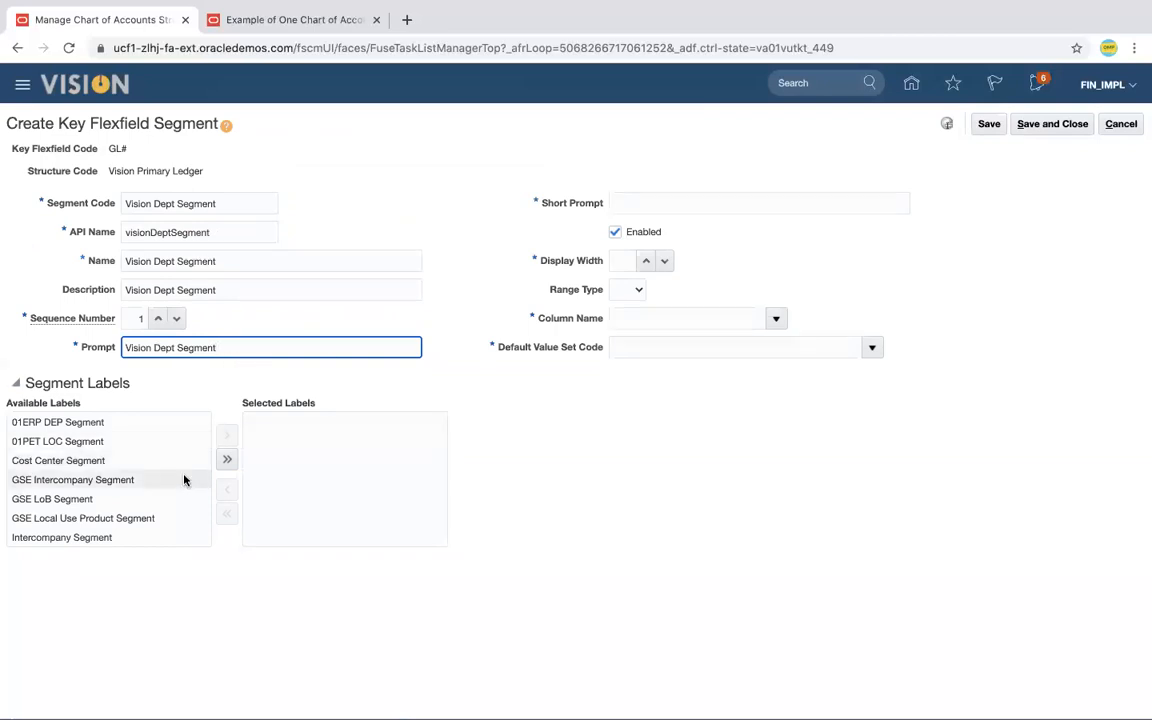
Assign the 01ERP DEP Segment label to the new segment
{"action": "left_click", "coordinate": [145, 424]}
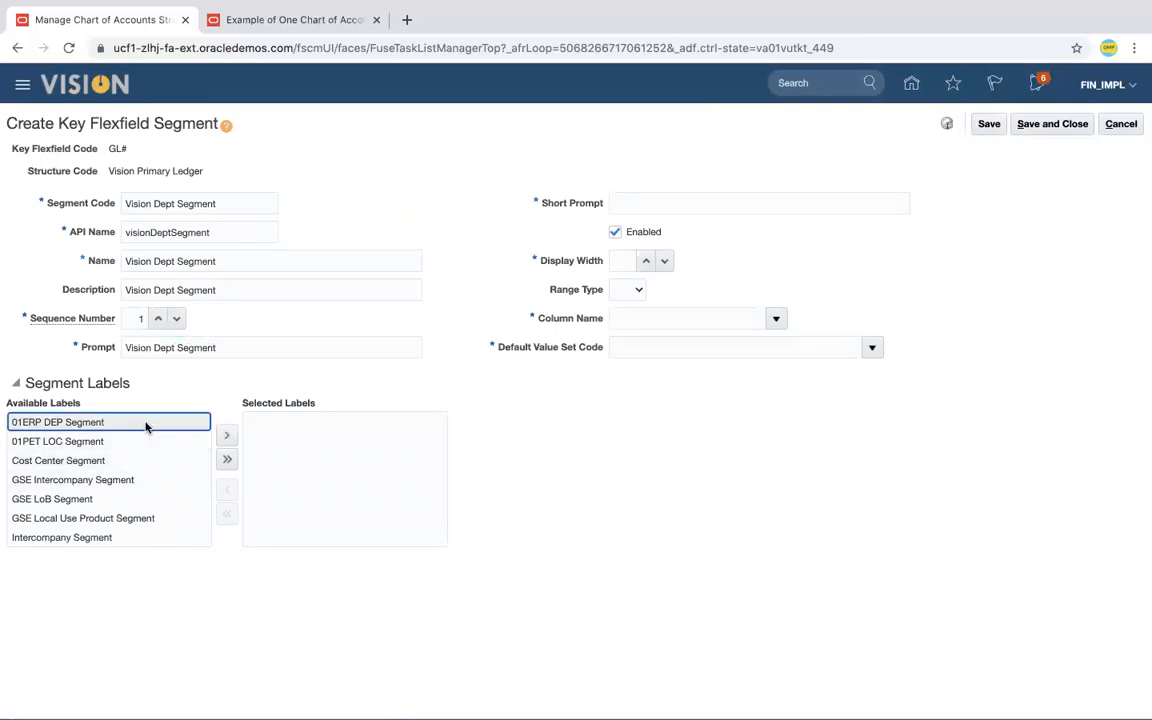
{"action": "left_click", "coordinate": [227, 435]}
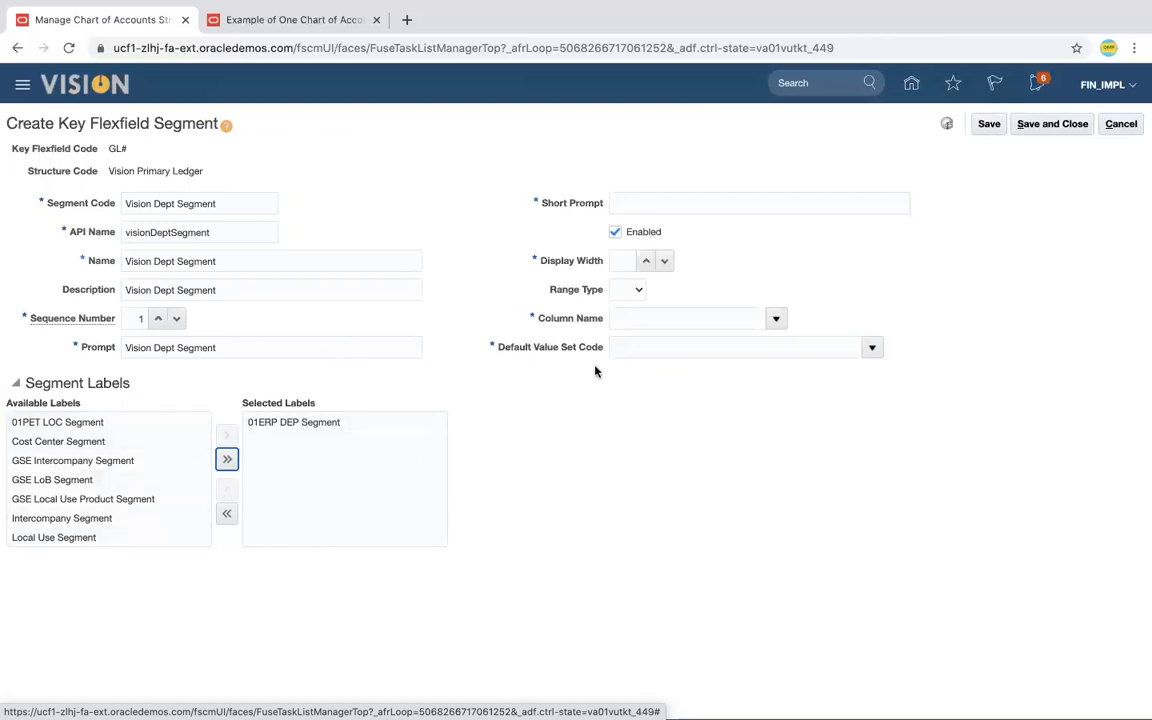
Set the new segment's short prompt to "Dept" and its display width to 10
{"action": "left_click", "coordinate": [648, 201]}
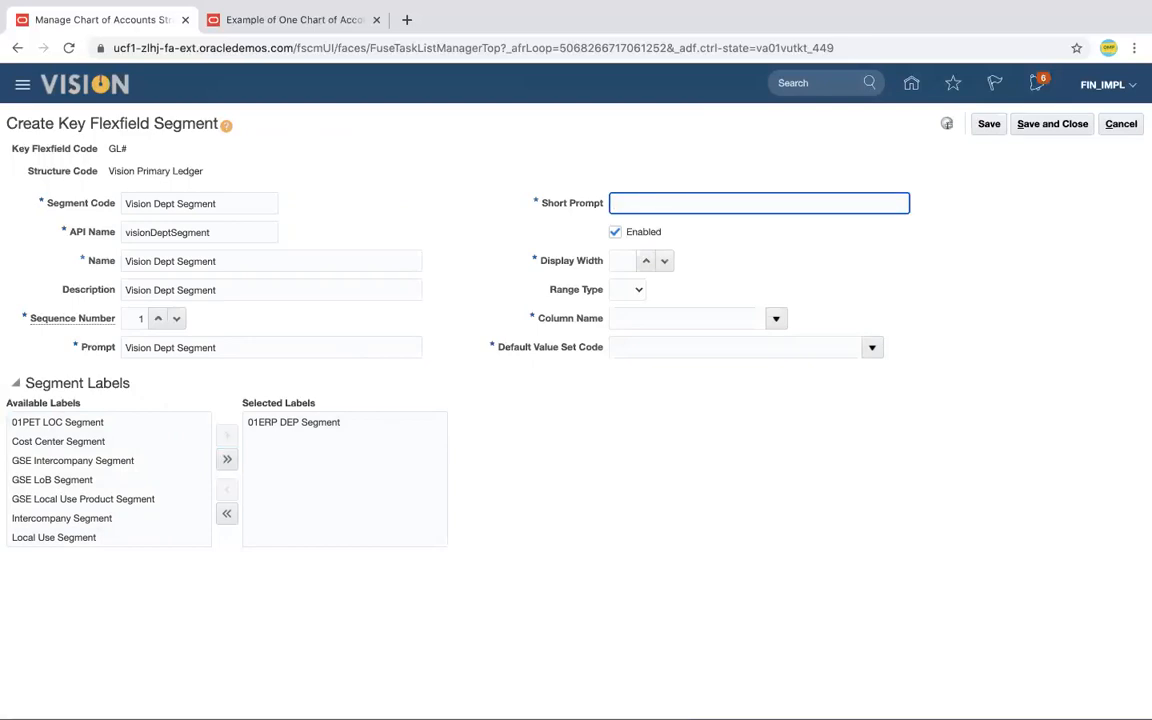
{"action": "left_click", "coordinate": [622, 260]}
{"action": "left_click", "coordinate": [646, 261]}
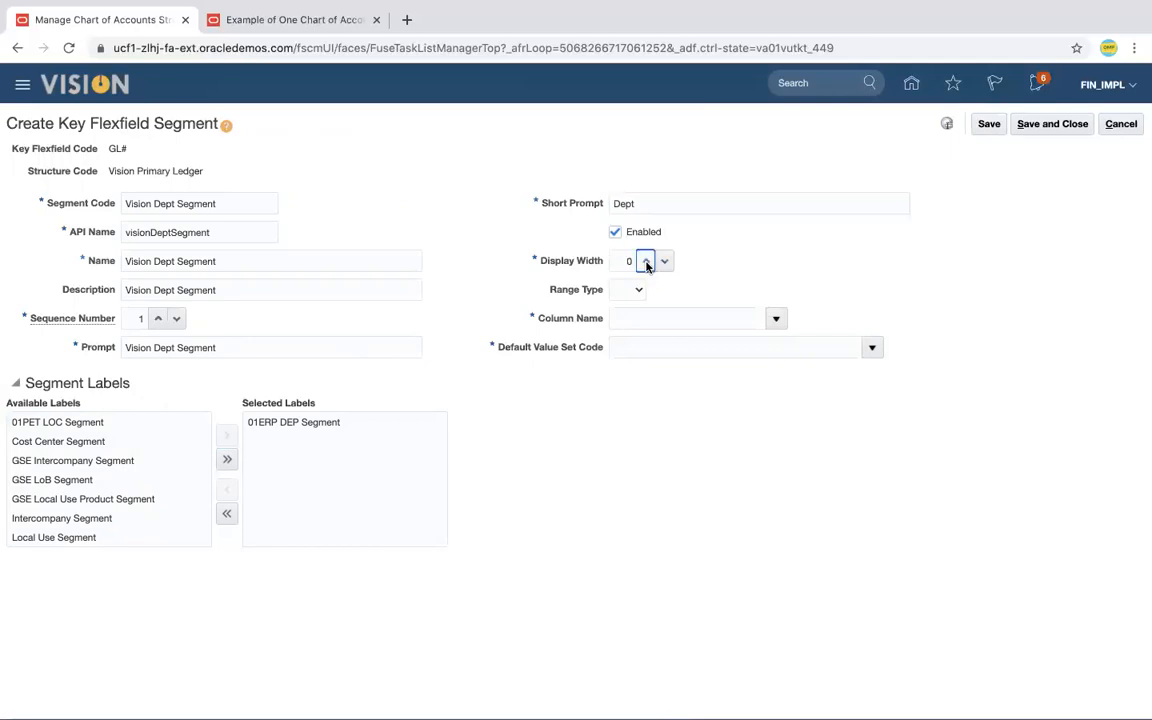
{"action": "left_click", "coordinate": [646, 261]}
{"action": "left_click", "coordinate": [646, 261]}
{"action": "left_click", "coordinate": [646, 261]}
{"action": "left_click", "coordinate": [646, 261]}
{"action": "left_click", "coordinate": [646, 261]}
{"action": "left_click", "coordinate": [646, 261]}
{"action": "left_click", "coordinate": [646, 261]}
{"action": "left_click", "coordinate": [646, 261]}
{"action": "left_click", "coordinate": [646, 261]}
Leave the range type blank and map the new department segment to the SEGMENT2 column
{"action": "left_click", "coordinate": [730, 319]}
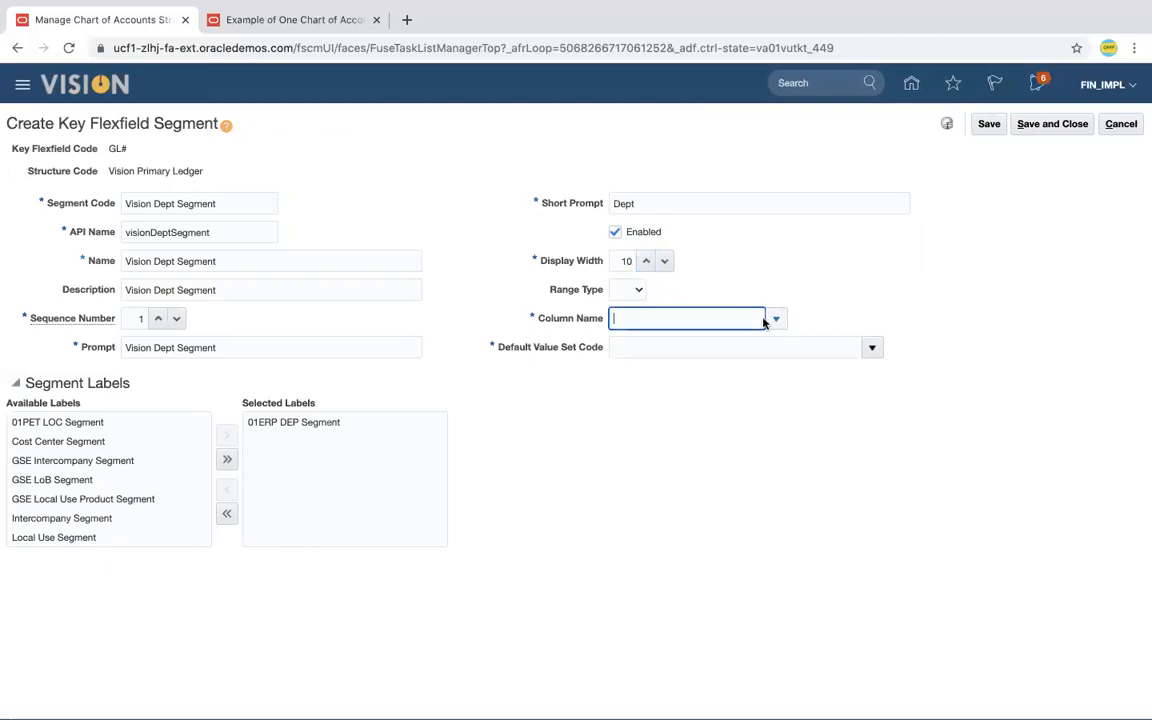
{"action": "left_click", "coordinate": [630, 289]}
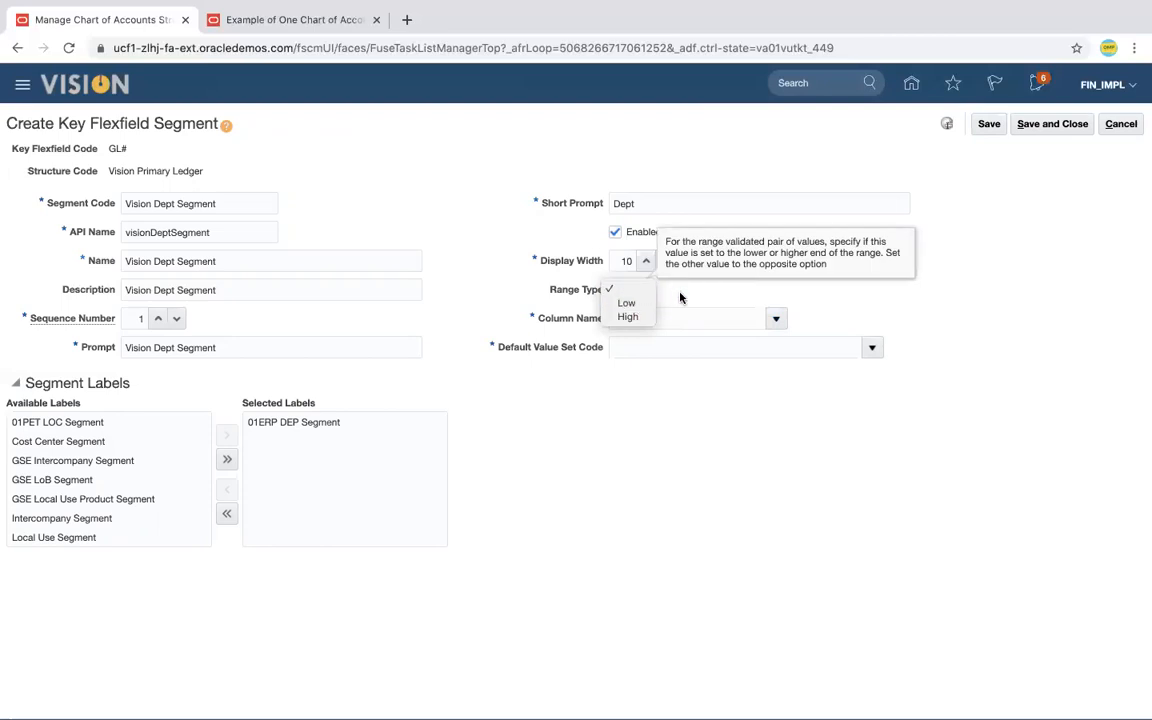
{"action": "left_click", "coordinate": [680, 297]}
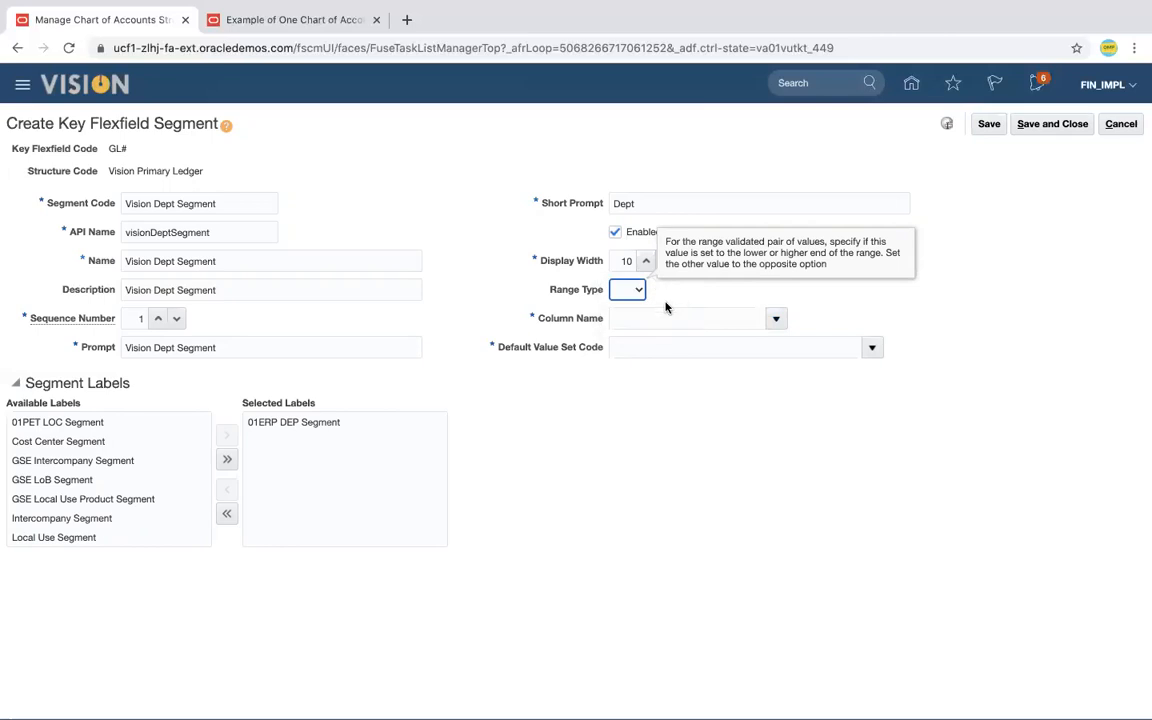
{"action": "left_click", "coordinate": [776, 320]}
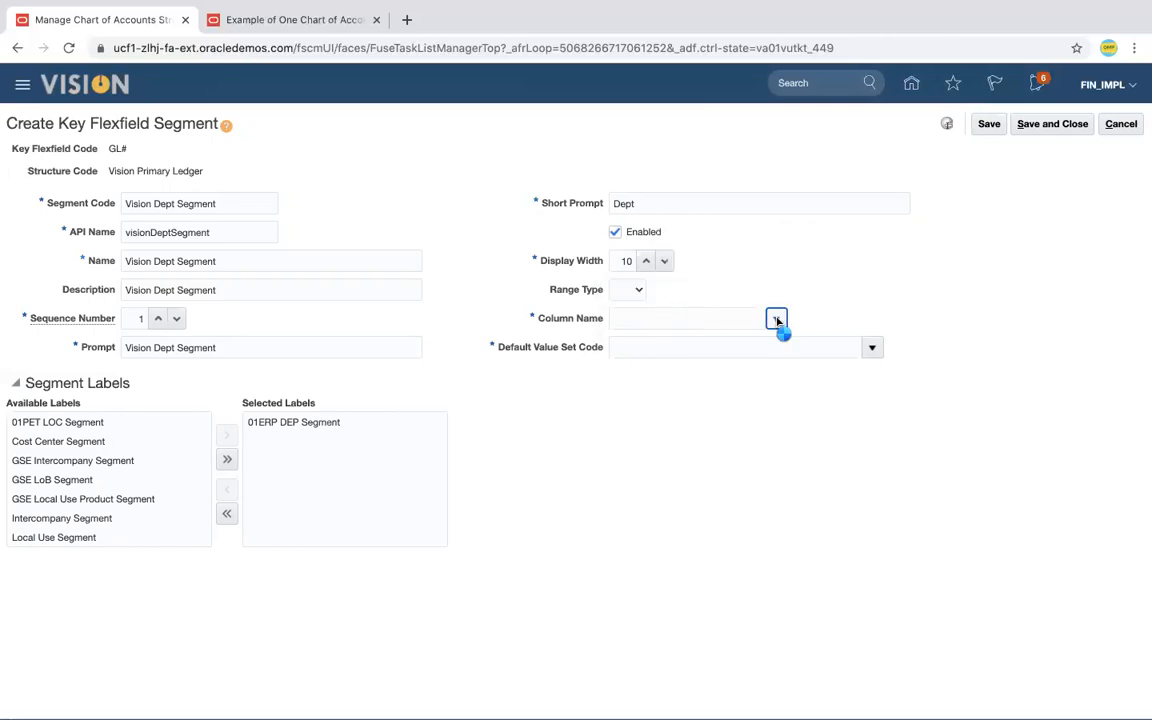
{"action": "left_click", "coordinate": [706, 370]}
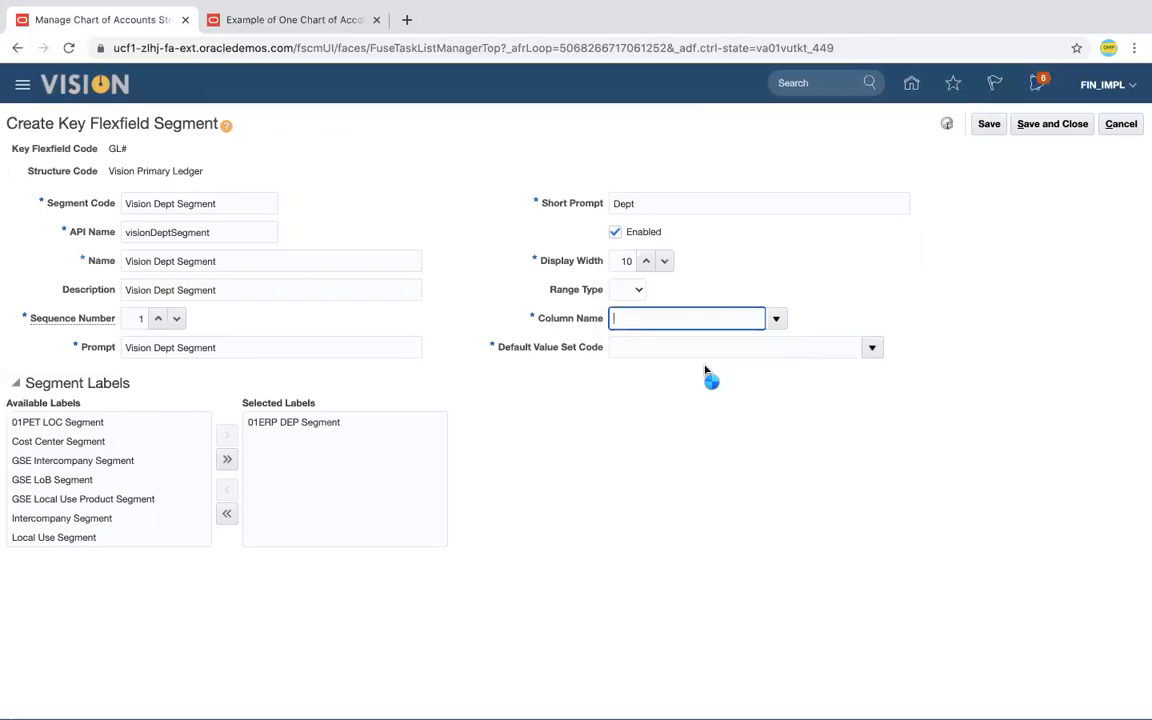
{"action": "left_click", "coordinate": [734, 348]}
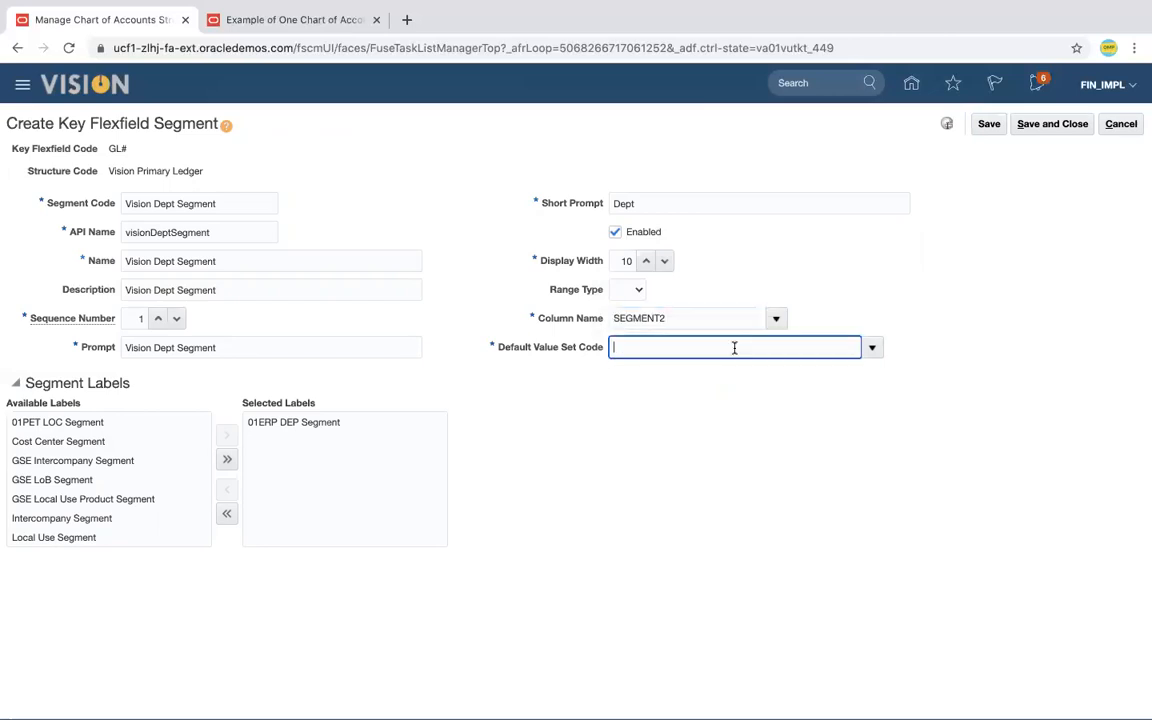
{"action": "left_click", "coordinate": [777, 320]}
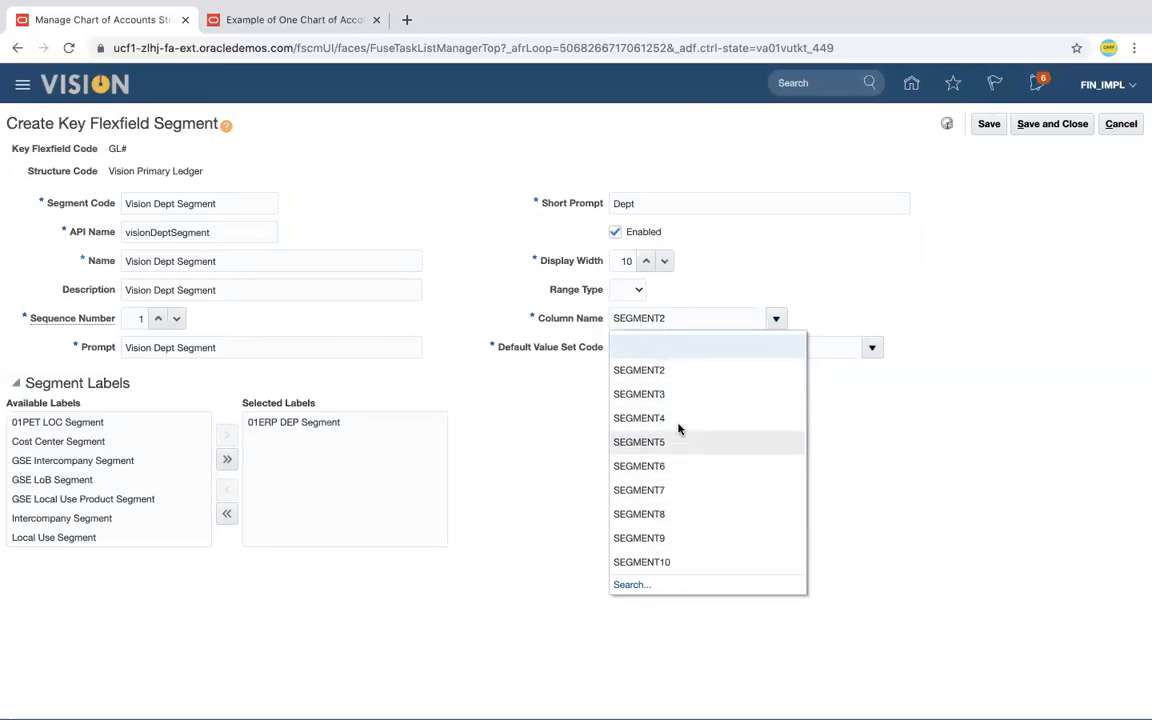
{"action": "left_click", "coordinate": [755, 286]}
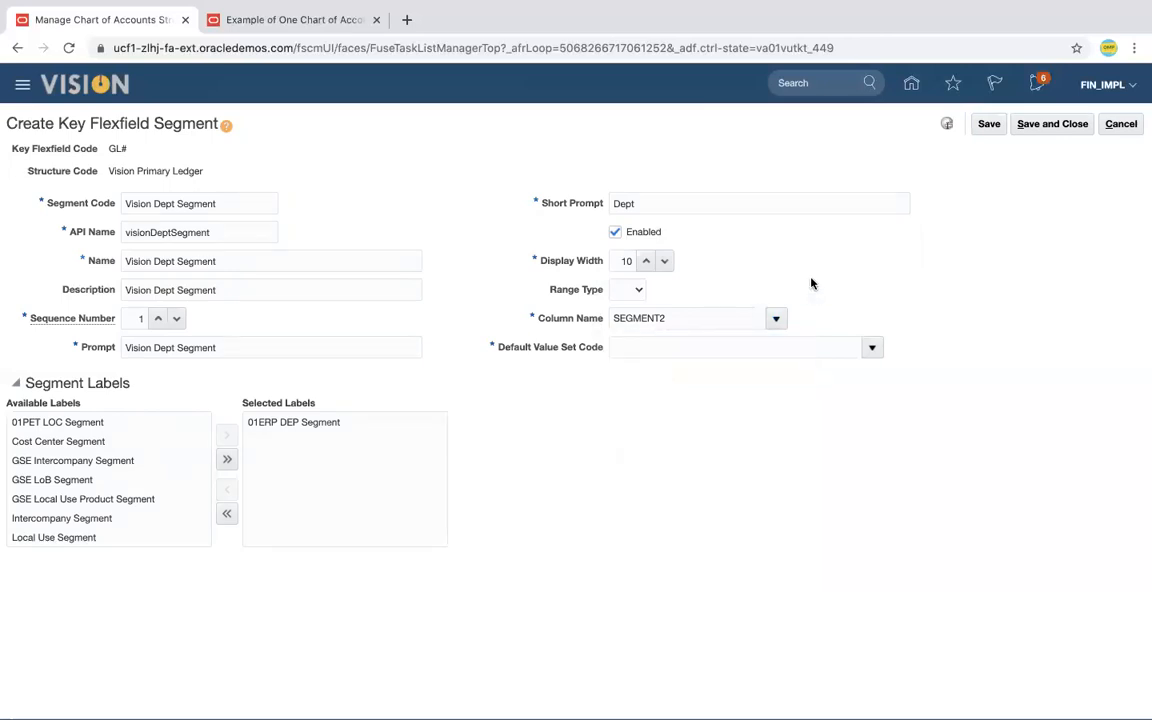
Assign the 01ERP DEP 01ERP Primary Ledger default value set to the department segment, then save and close it
{"action": "left_click", "coordinate": [875, 350]}
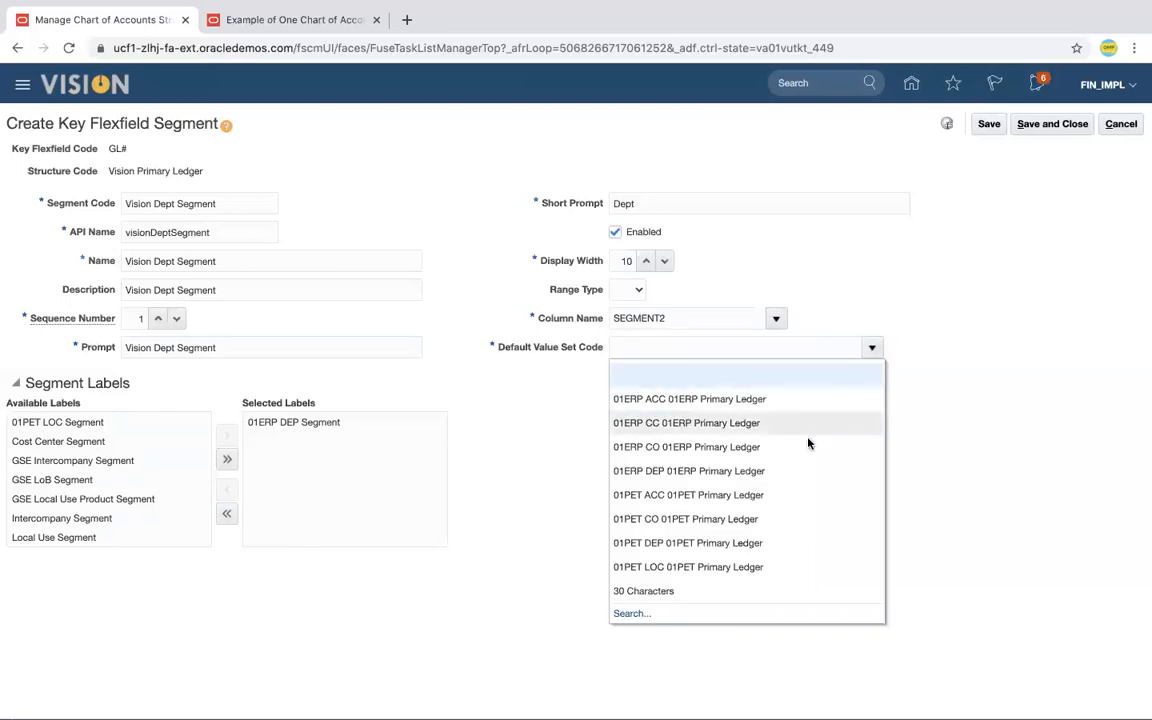
{"action": "left_click", "coordinate": [782, 476]}
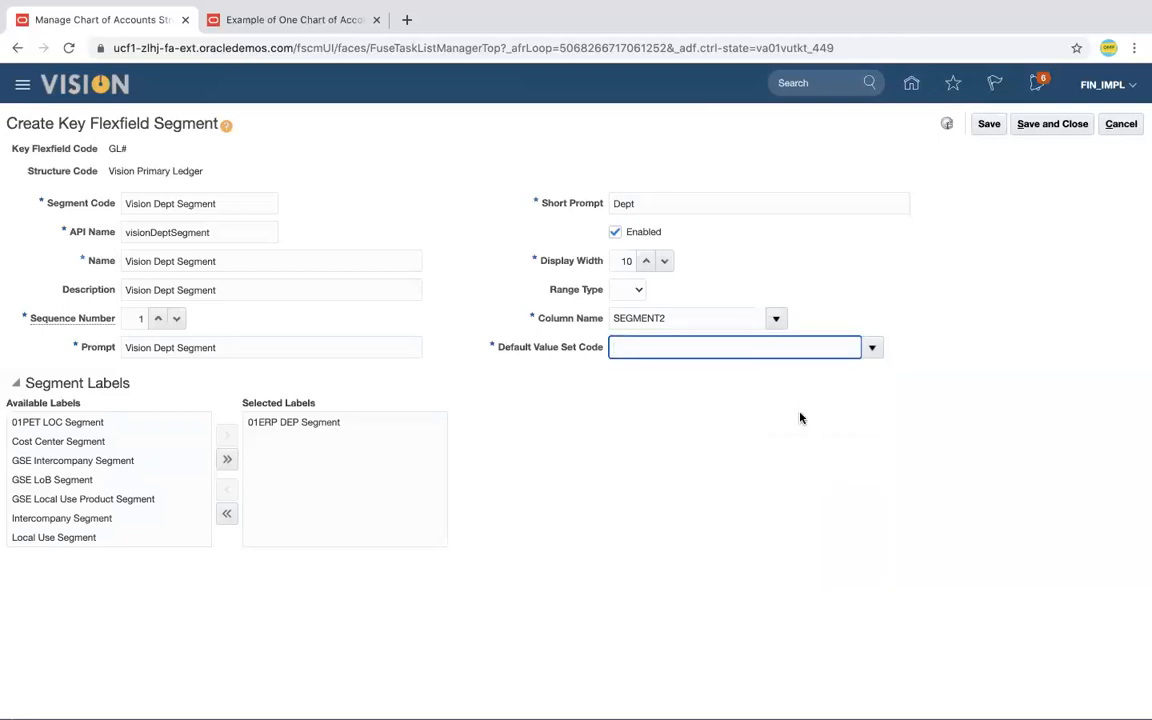
{"action": "left_click", "coordinate": [1053, 124]}
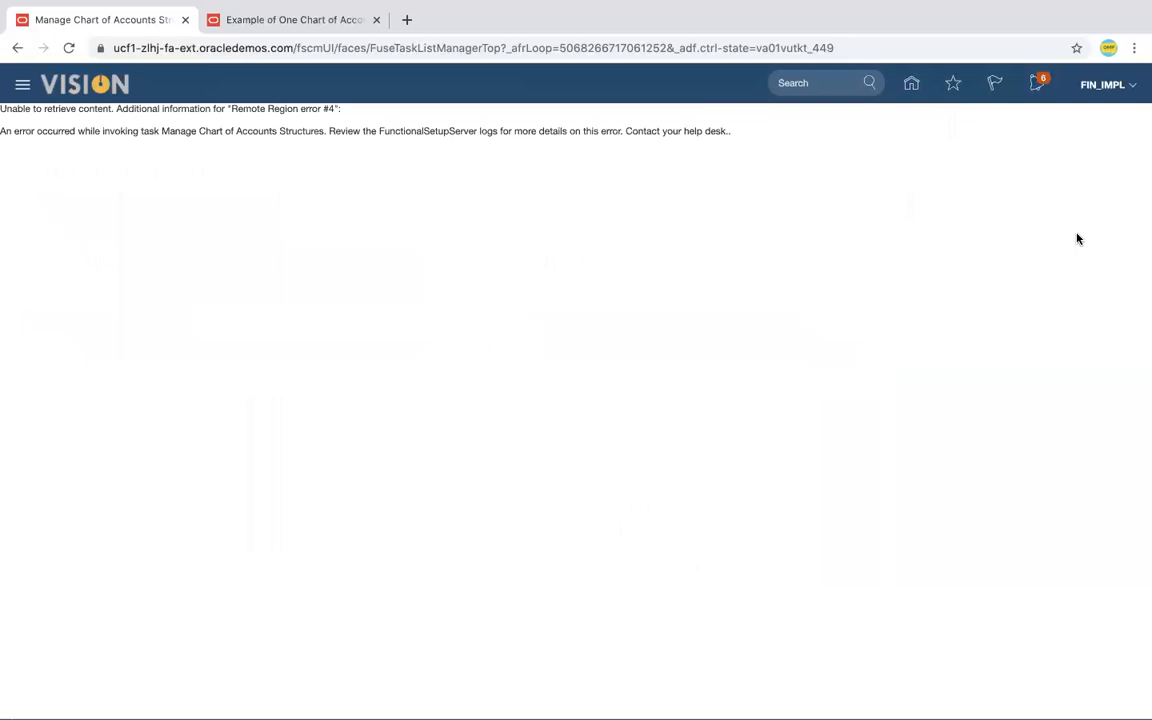
Return to the home page and open the implementation projects list from Setup and Maintenance
{"action": "left_click", "coordinate": [912, 88]}
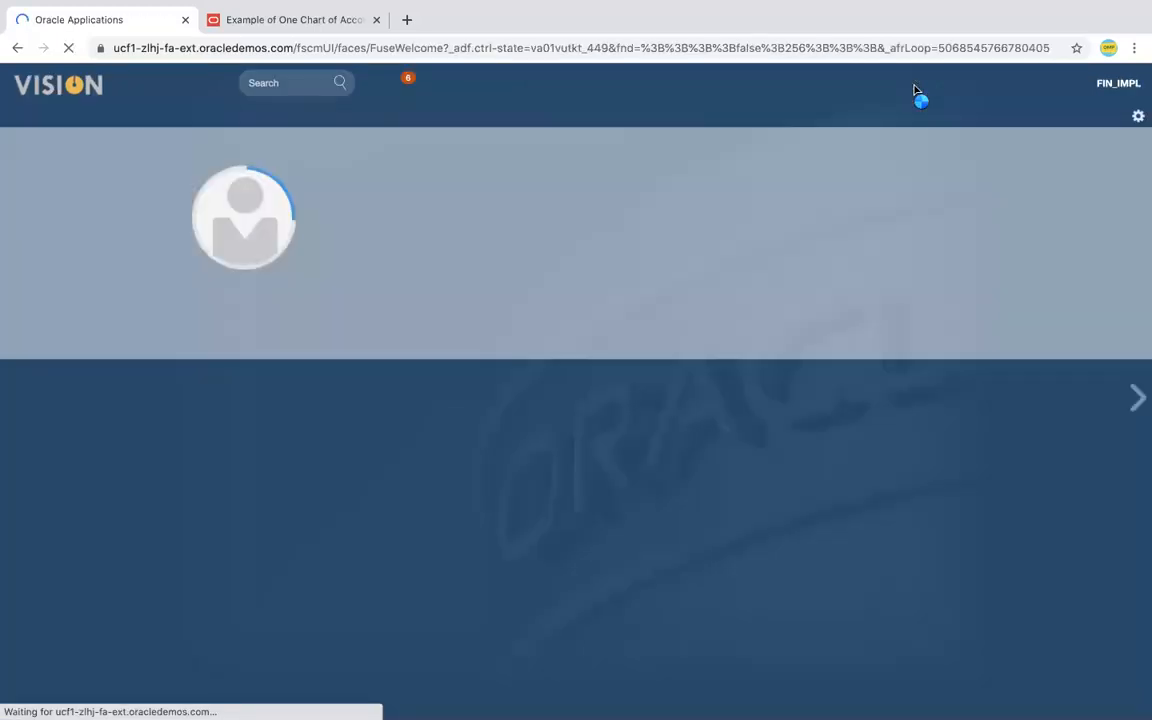
{"action": "left_click", "coordinate": [1133, 93]}
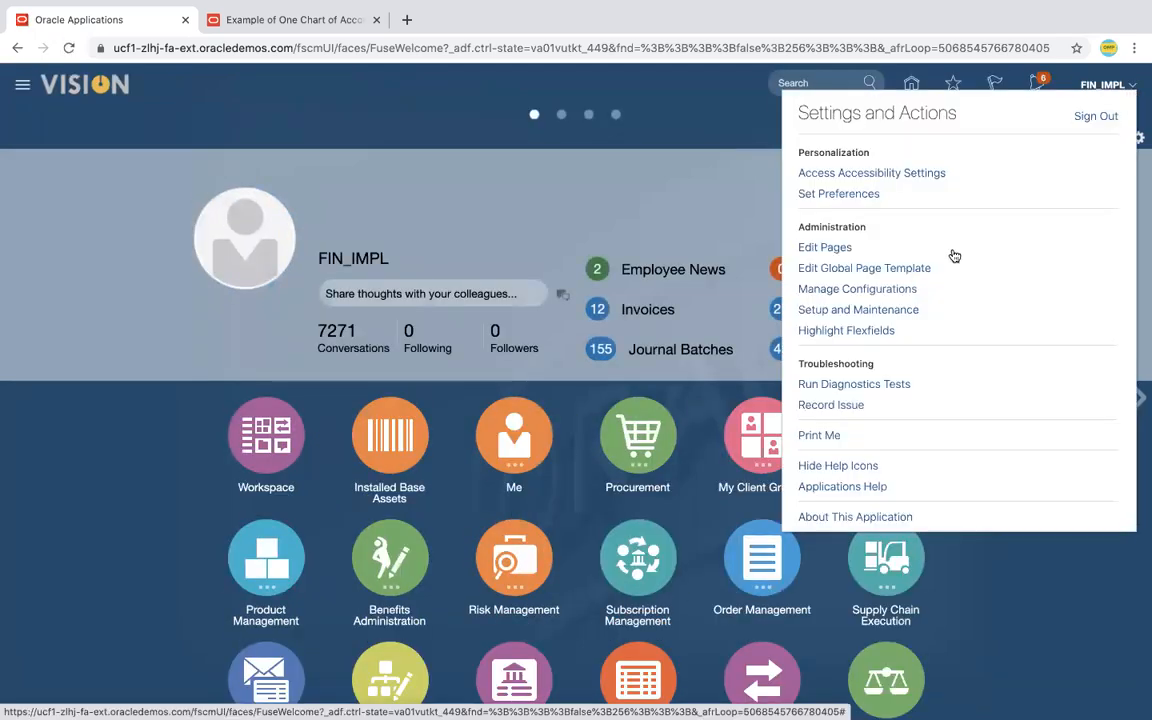
{"action": "left_click", "coordinate": [899, 314]}
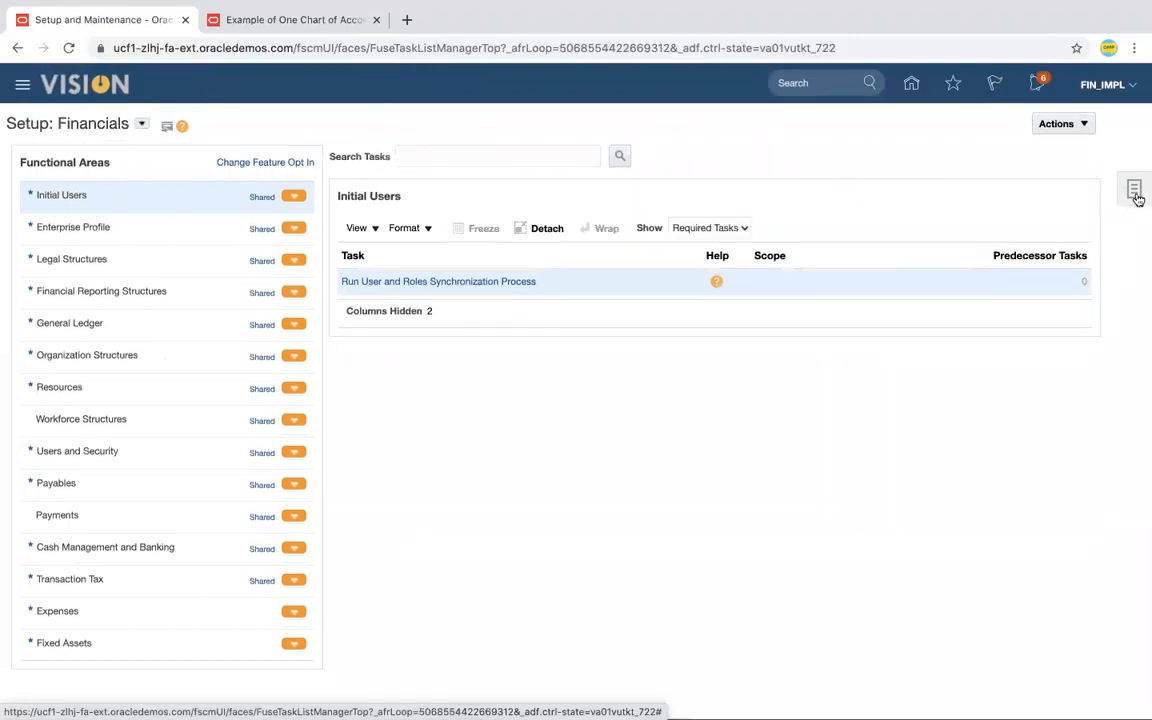
{"action": "left_click", "coordinate": [1135, 192]}
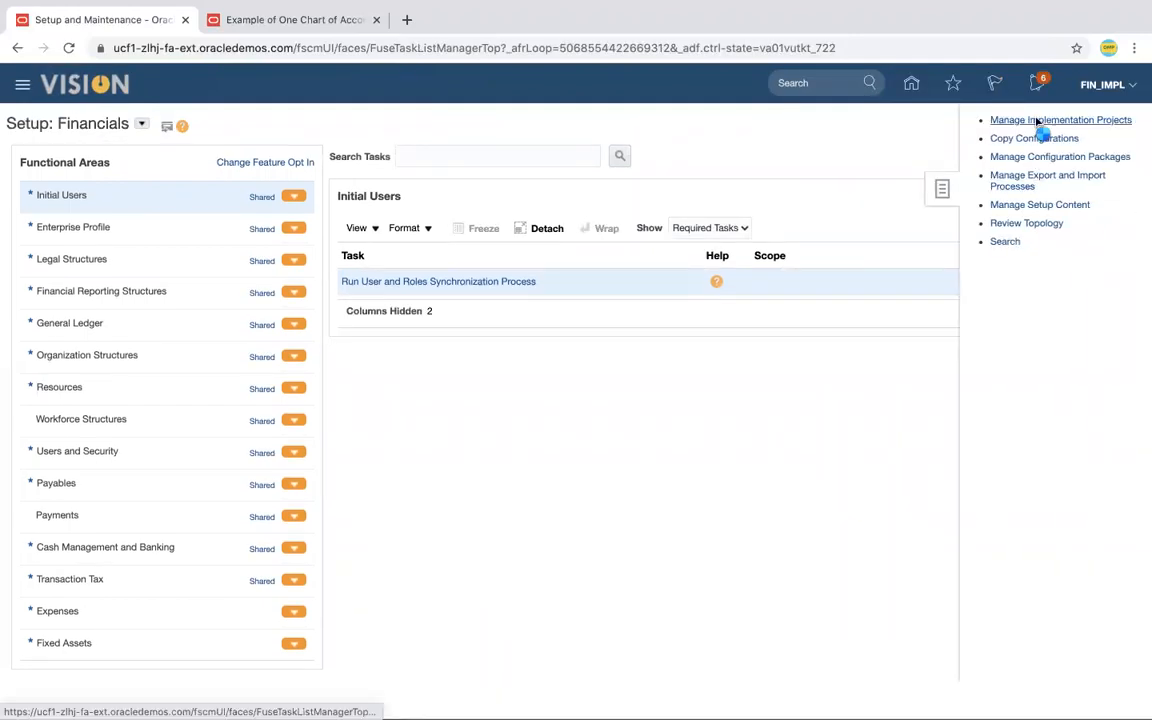
{"action": "left_click", "coordinate": [1038, 120]}
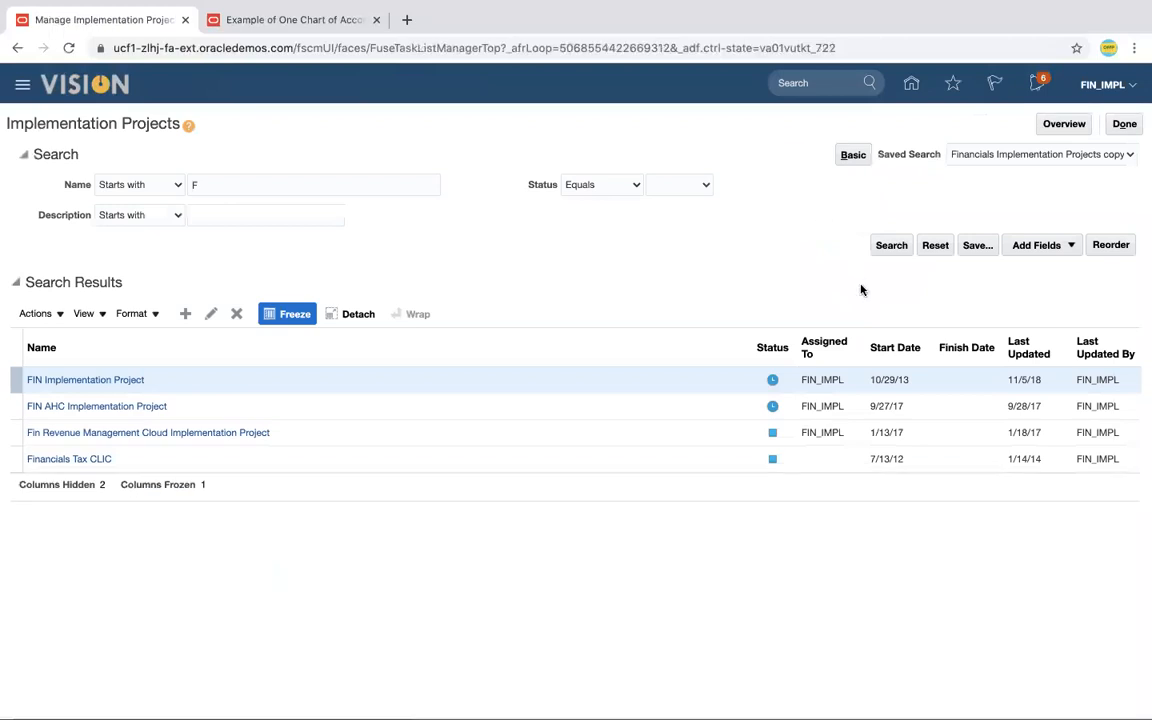
Search for projects starting with "V" and open the Manage Chart of Accounts Structures task of Vision Implementation Project-5
{"action": "left_click", "coordinate": [280, 187]}
{"action": "key", "text": "BackSpace"}
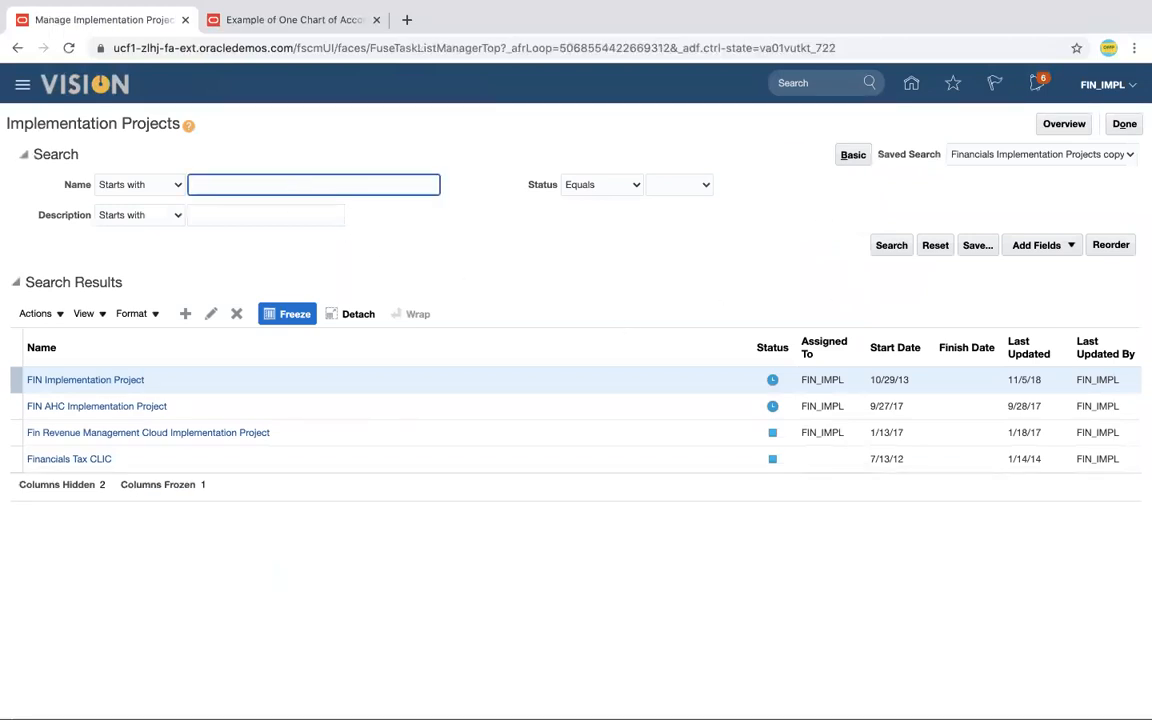
{"action": "type", "text": "V"}
{"action": "key", "text": "Return"}
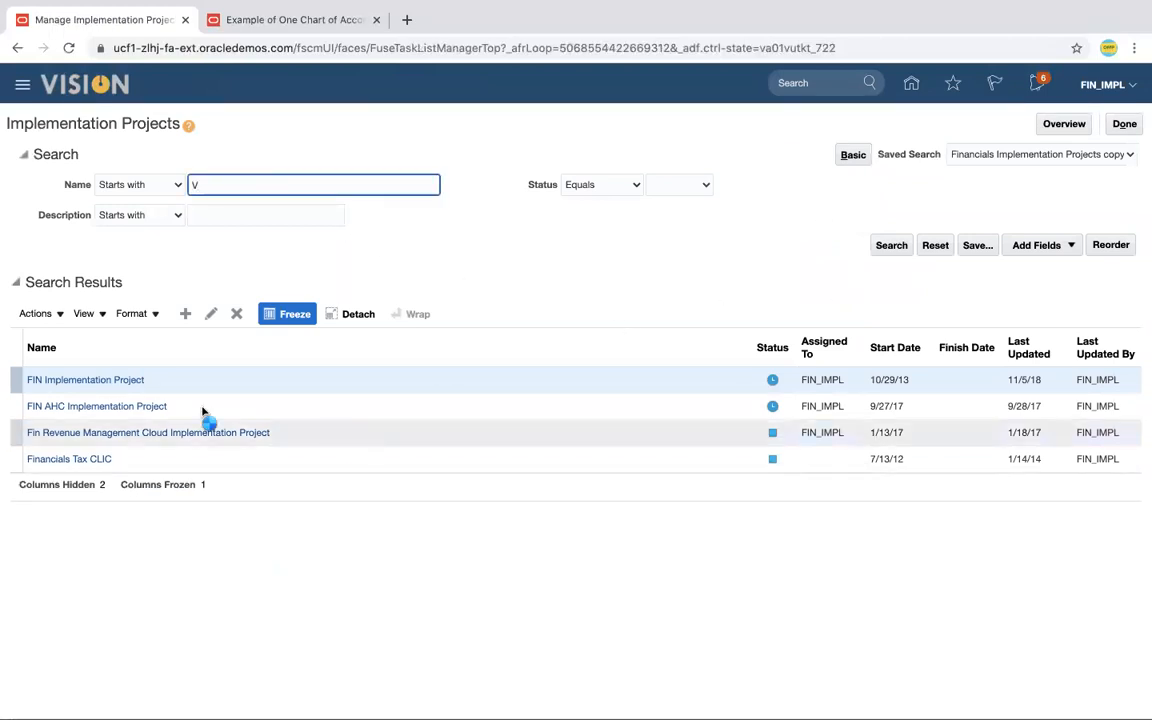
{"action": "left_click", "coordinate": [154, 385]}
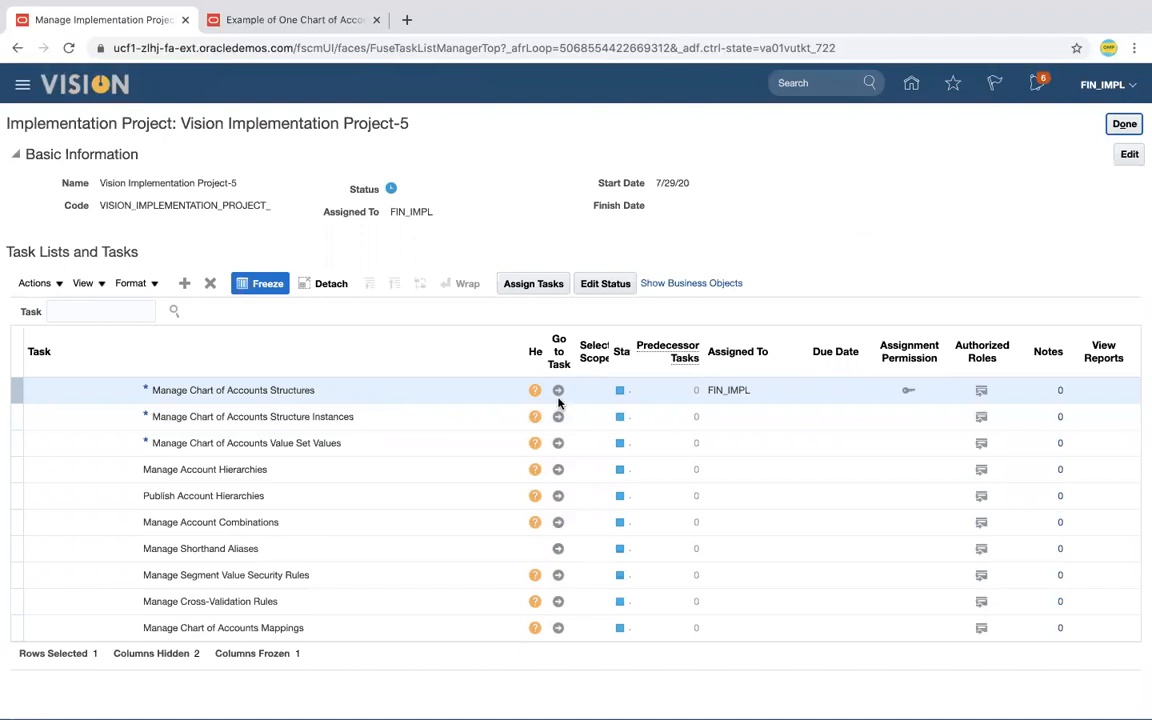
{"action": "left_click", "coordinate": [560, 394]}
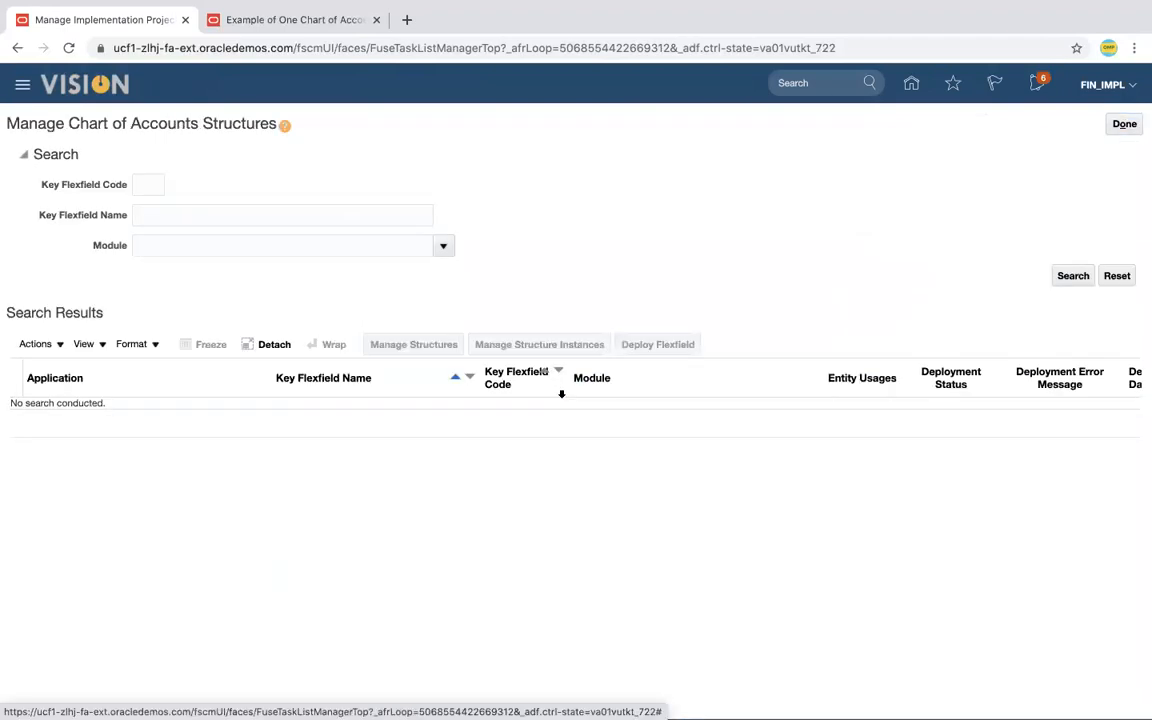
Find the General Ledger Accounting Flexfield and open its Vision Primary Ledger structure for editing
{"action": "left_click", "coordinate": [1077, 276]}
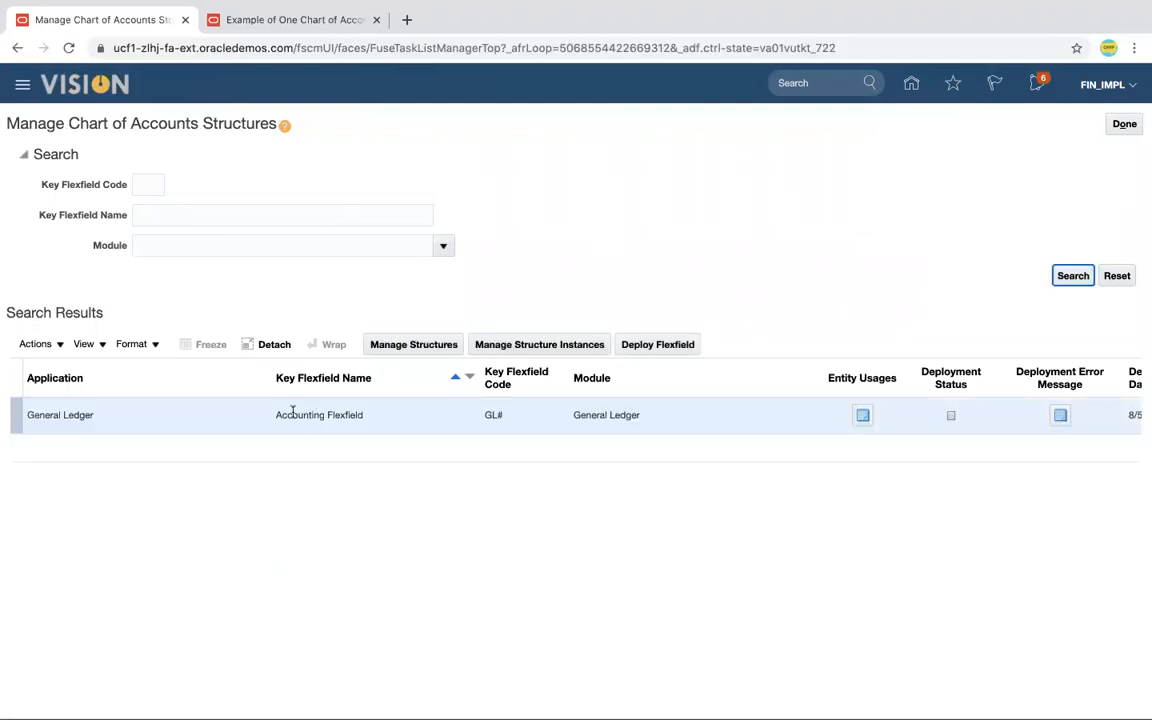
{"action": "left_click", "coordinate": [410, 345]}
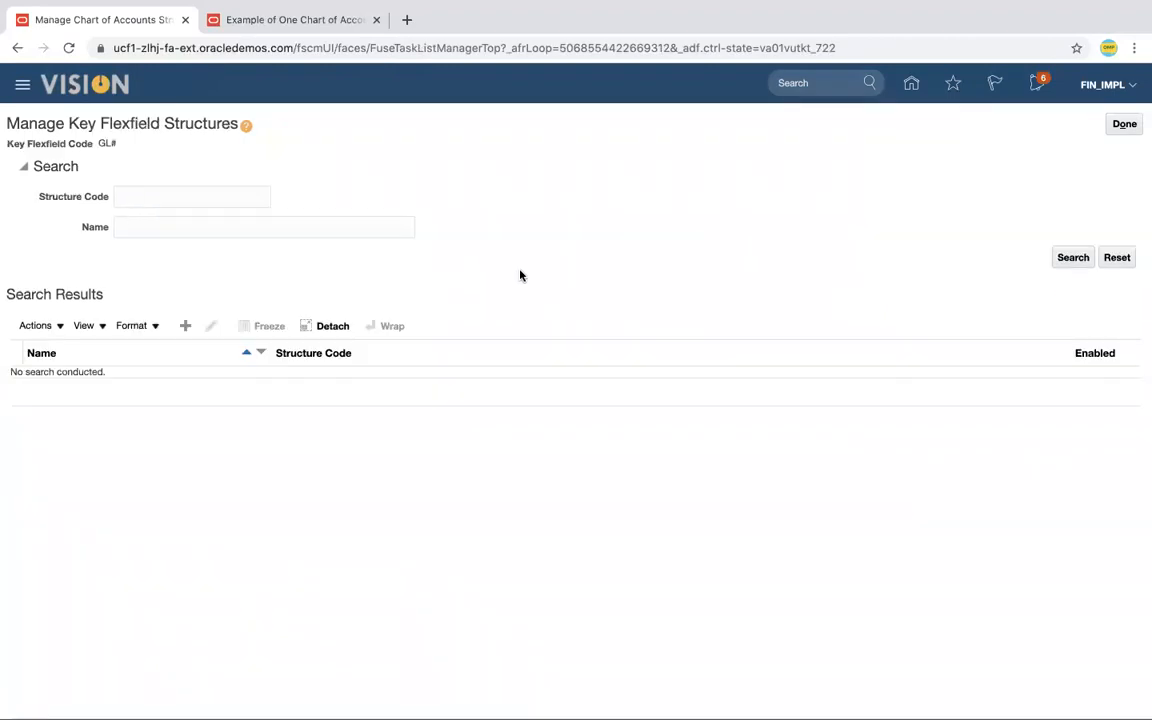
{"action": "left_click", "coordinate": [1073, 260]}
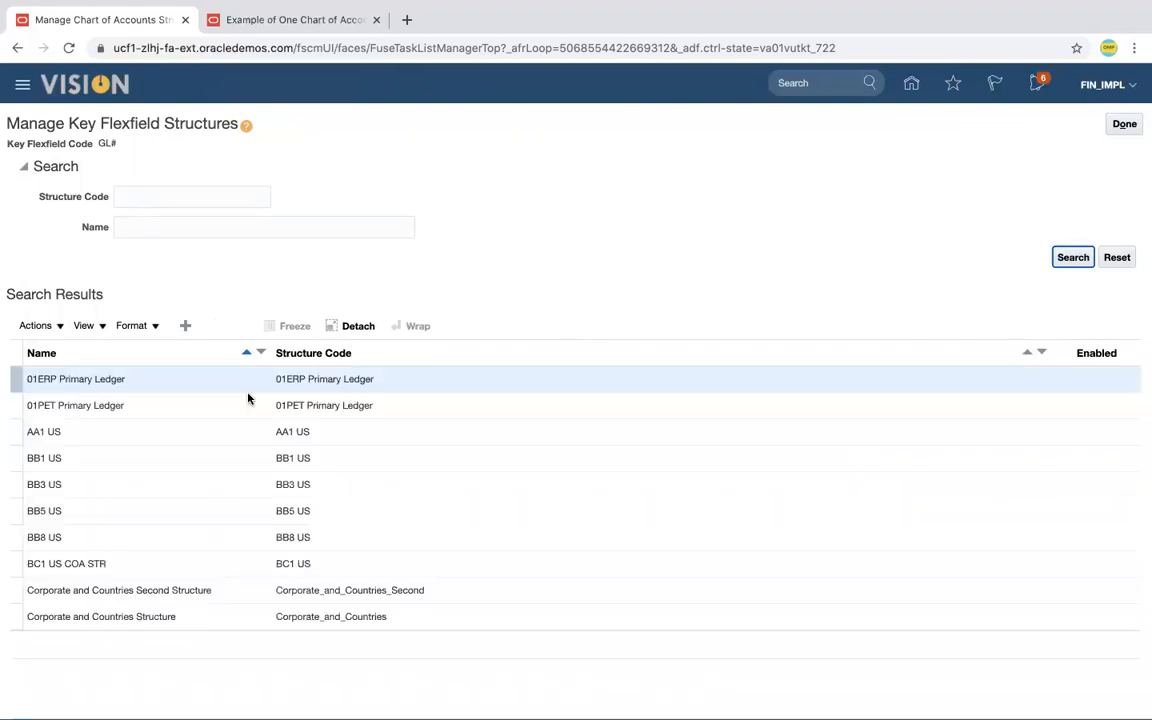
{"action": "scroll", "coordinate": [162, 570], "scroll_direction": "down", "scroll_amount": 5}
{"action": "left_click", "coordinate": [164, 572]}
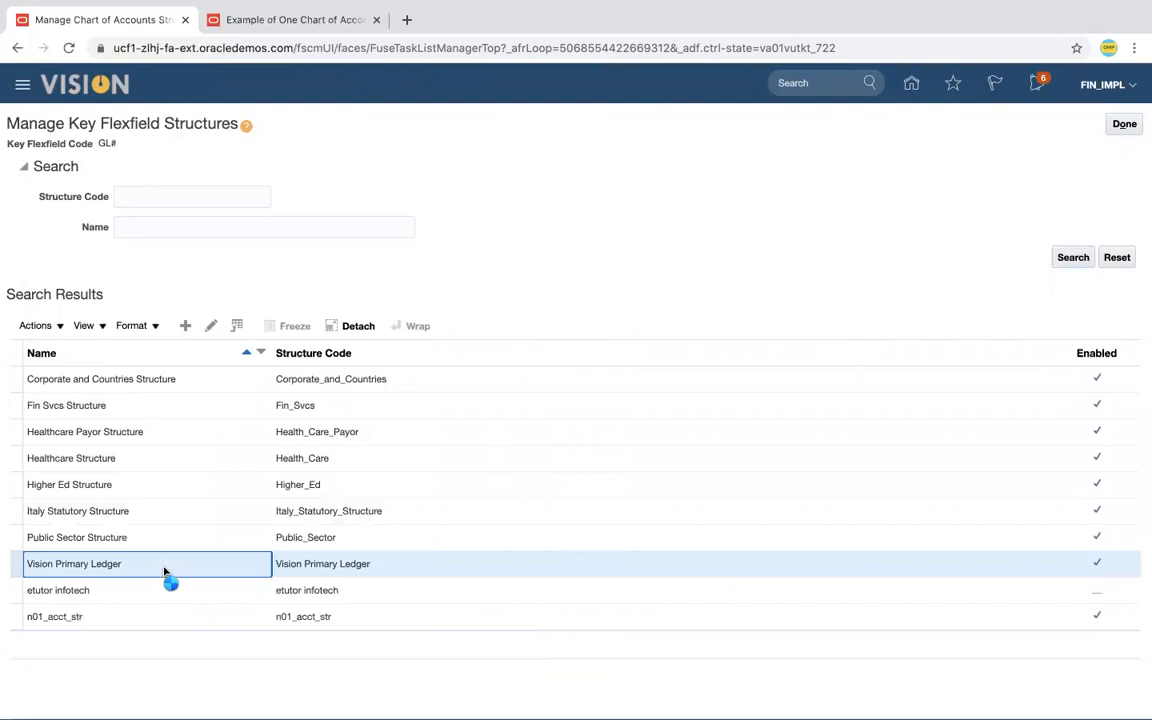
{"action": "left_click", "coordinate": [210, 326]}
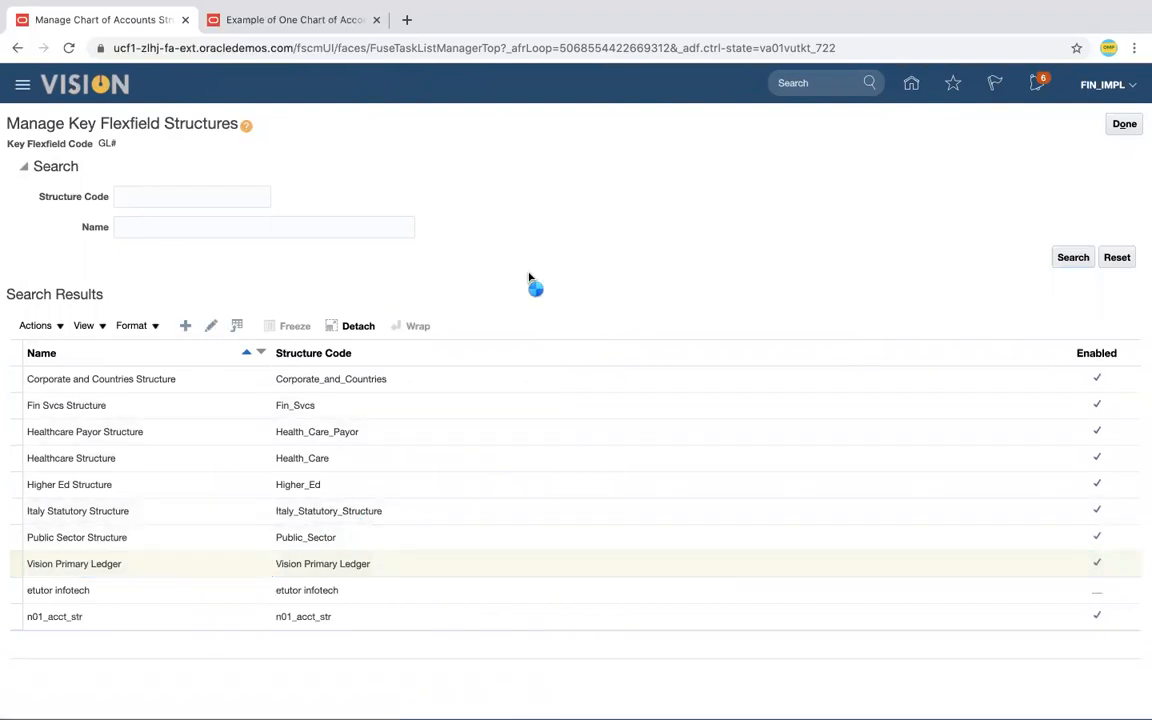
Start another segment in the Vision Primary Ledger structure with the segment code "Vision Acc Segment"
{"action": "left_click", "coordinate": [376, 440]}
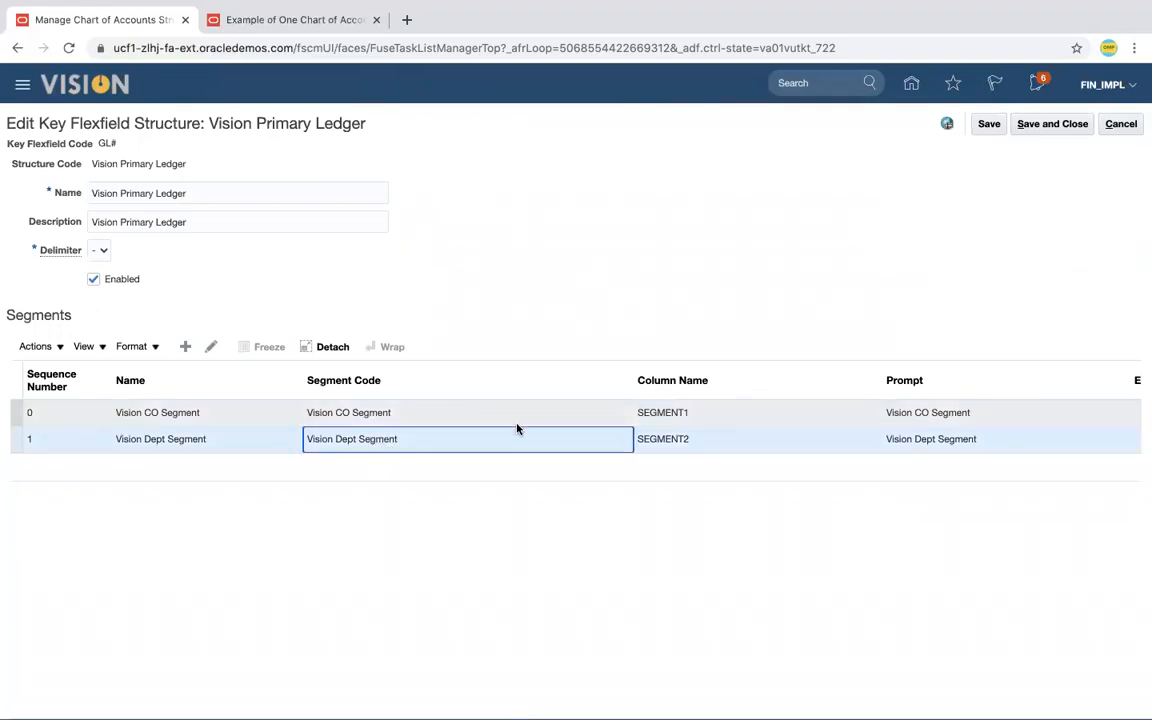
{"action": "left_click", "coordinate": [405, 418]}
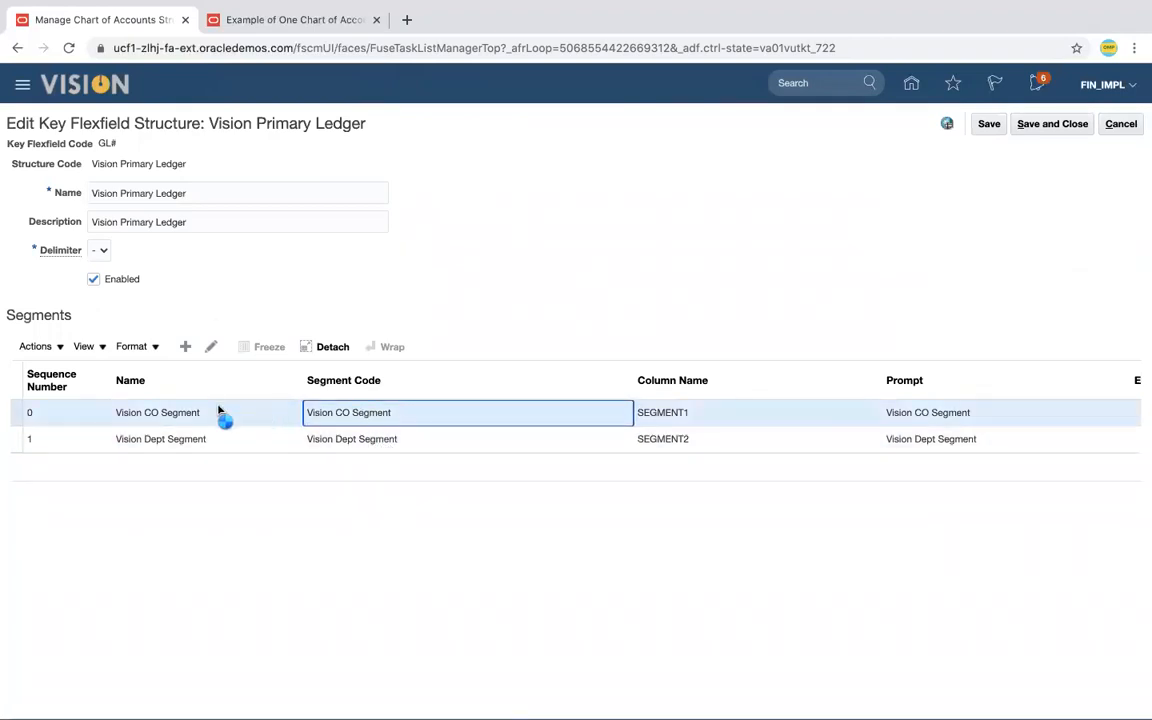
{"action": "left_click", "coordinate": [184, 346]}
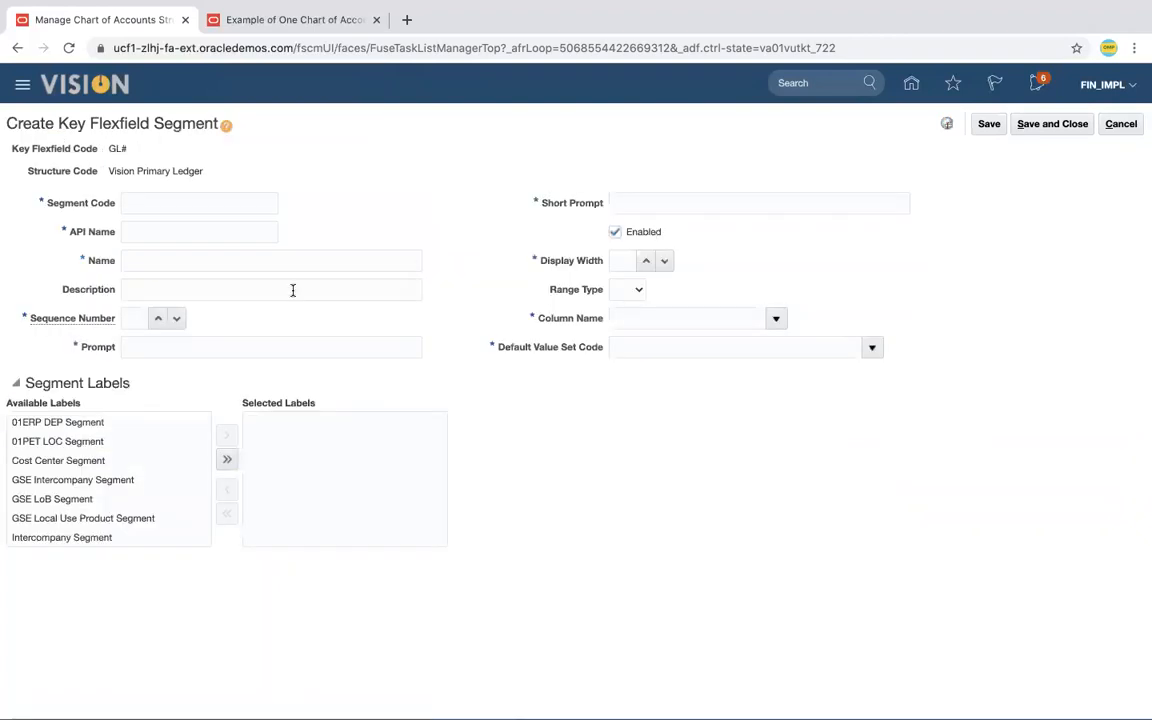
{"action": "left_click", "coordinate": [167, 200]}
{"action": "type", "text": "Vision Acc Segment"}
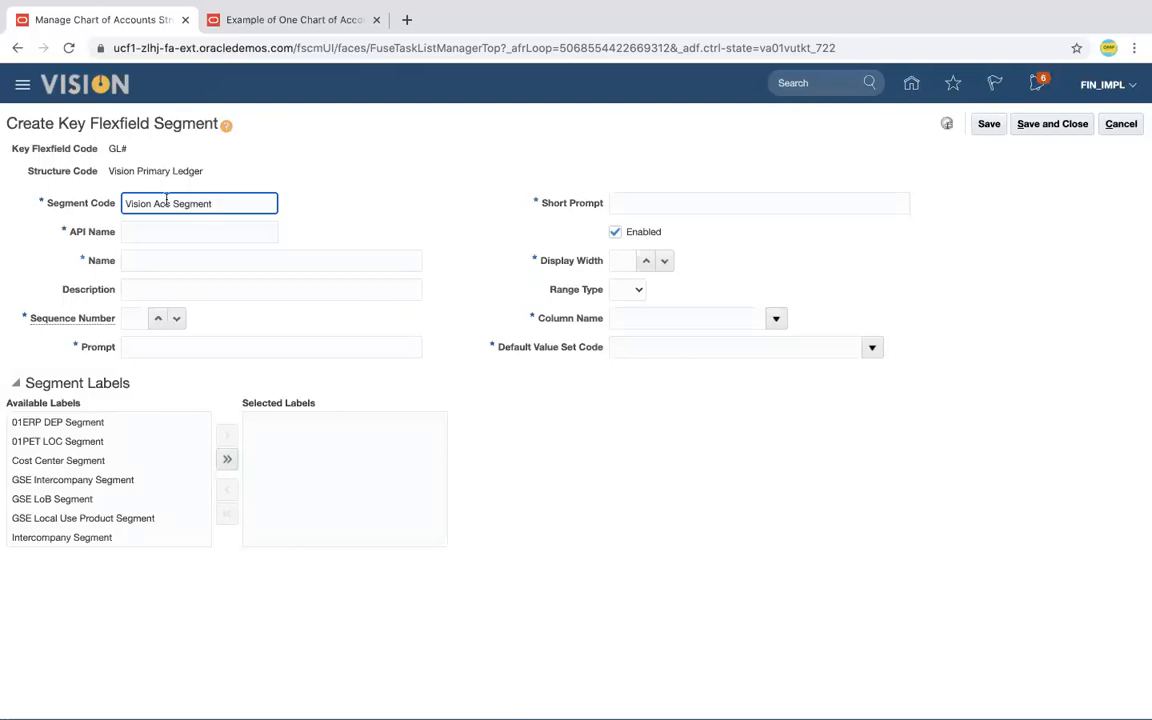
Set the account segment's name, description and prompt to "Vision Acc Segment" and its sequence number to 2
{"action": "left_click_drag", "start_coordinate": [213, 196], "coordinate": [100, 204]}
{"action": "key", "text": "ctrl+c"}
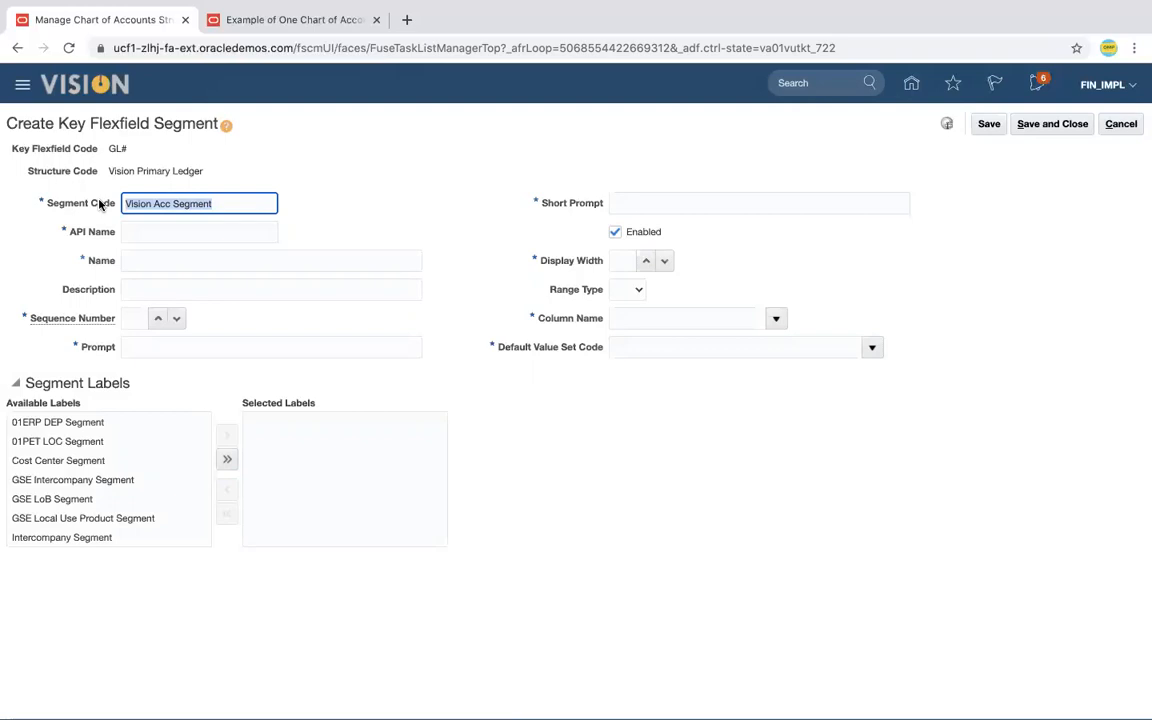
{"action": "left_click", "coordinate": [146, 233]}
{"action": "left_click", "coordinate": [146, 259]}
{"action": "key", "text": "ctrl+v"}
{"action": "left_click", "coordinate": [160, 290]}
{"action": "key", "text": "ctrl+v"}
{"action": "left_click", "coordinate": [156, 319]}
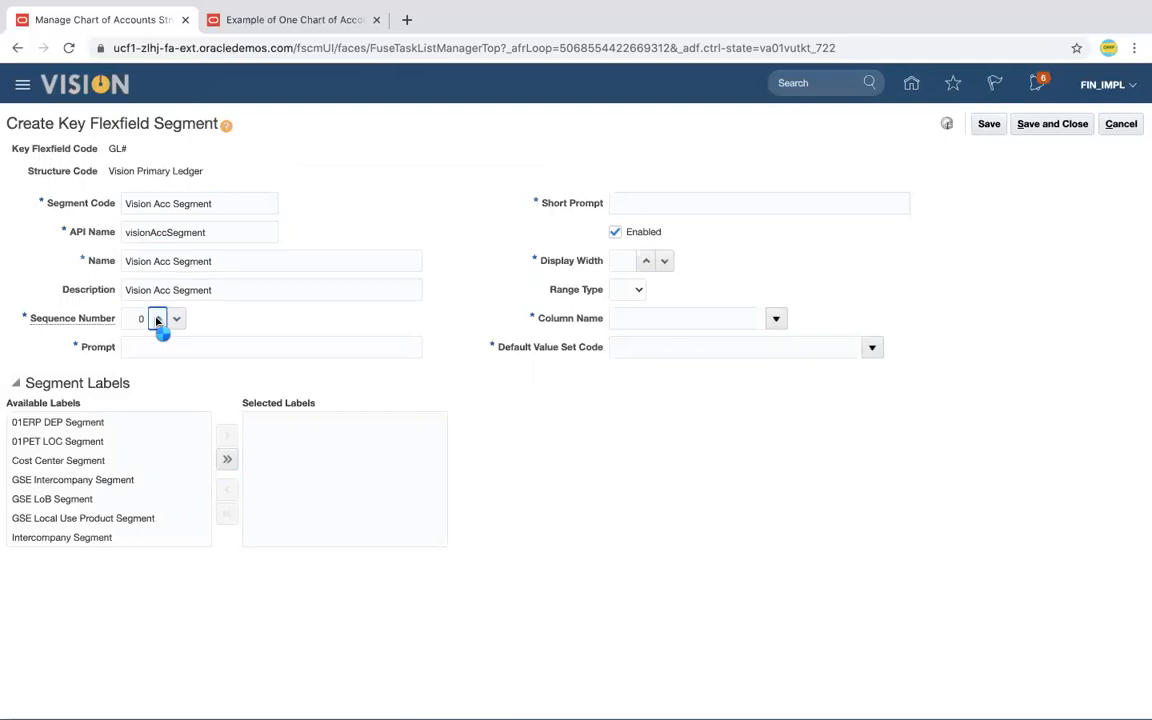
{"action": "left_click", "coordinate": [144, 345]}
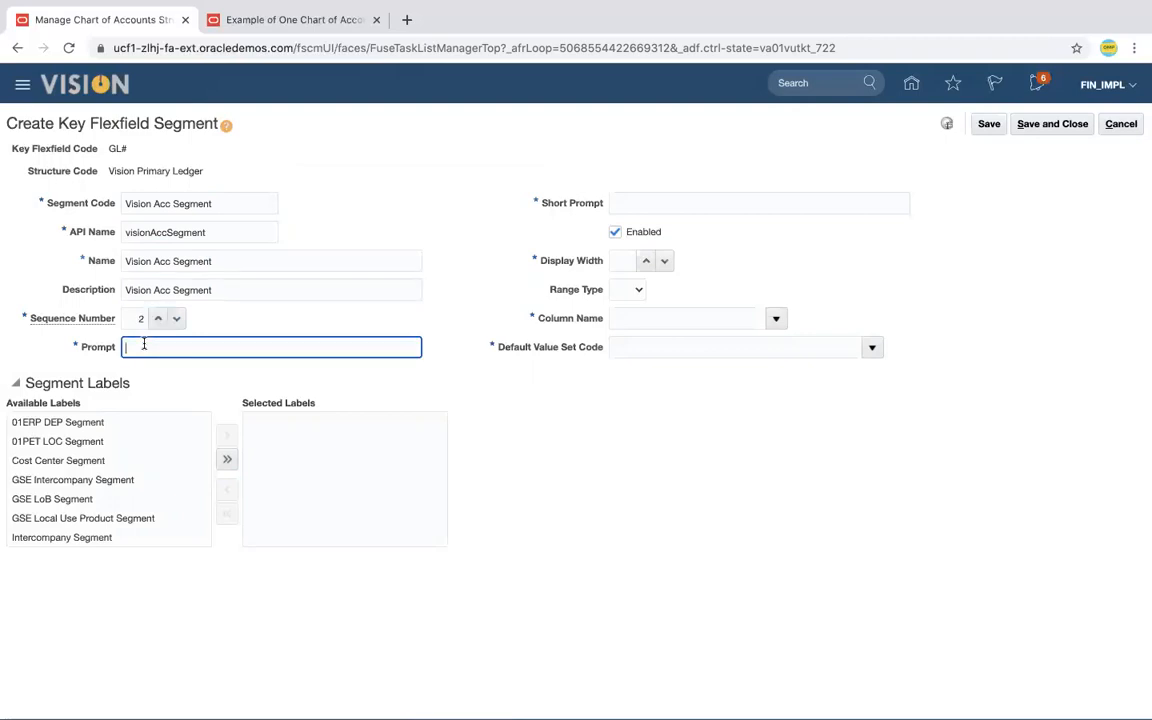
{"action": "key", "text": "ctrl+v"}
Set the account segment's short prompt to "Account" and its display width to 10
{"action": "left_click", "coordinate": [656, 202]}
{"action": "type", "text": "Accou"}
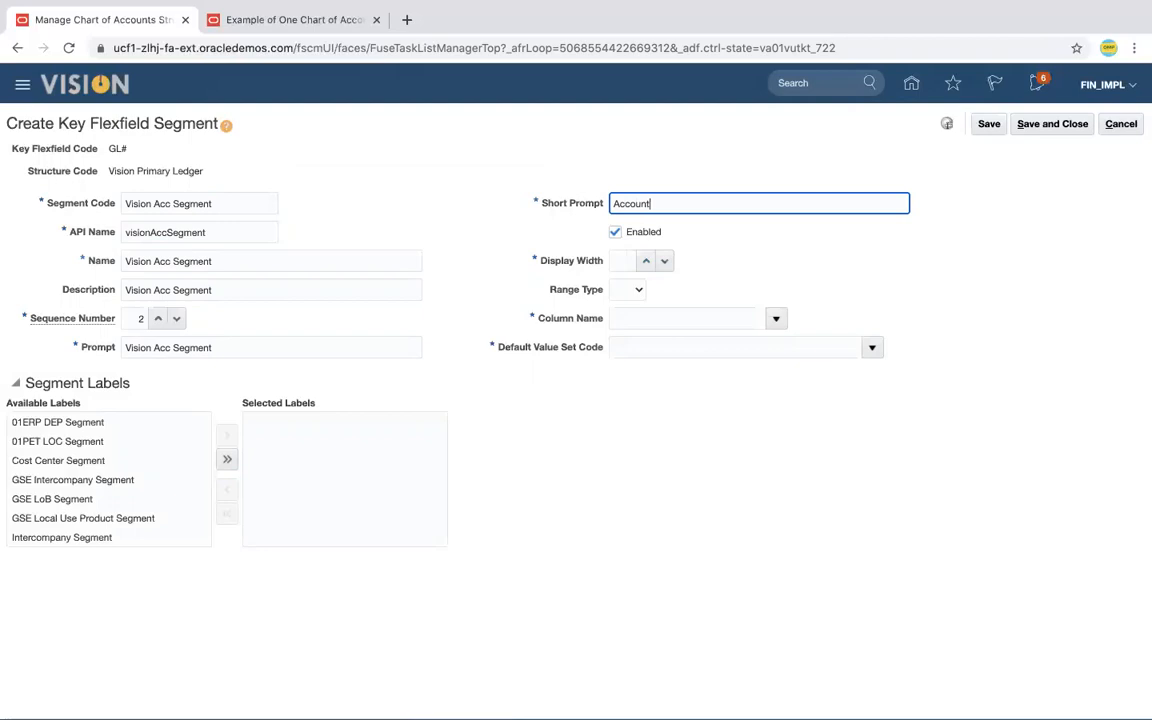
{"action": "left_click", "coordinate": [645, 261]}
{"action": "left_click", "coordinate": [645, 263]}
{"action": "left_click", "coordinate": [645, 263]}
{"action": "left_click", "coordinate": [645, 263]}
{"action": "left_click", "coordinate": [645, 263]}
{"action": "left_click", "coordinate": [645, 263]}
{"action": "left_click", "coordinate": [645, 263]}
{"action": "left_click", "coordinate": [645, 263]}
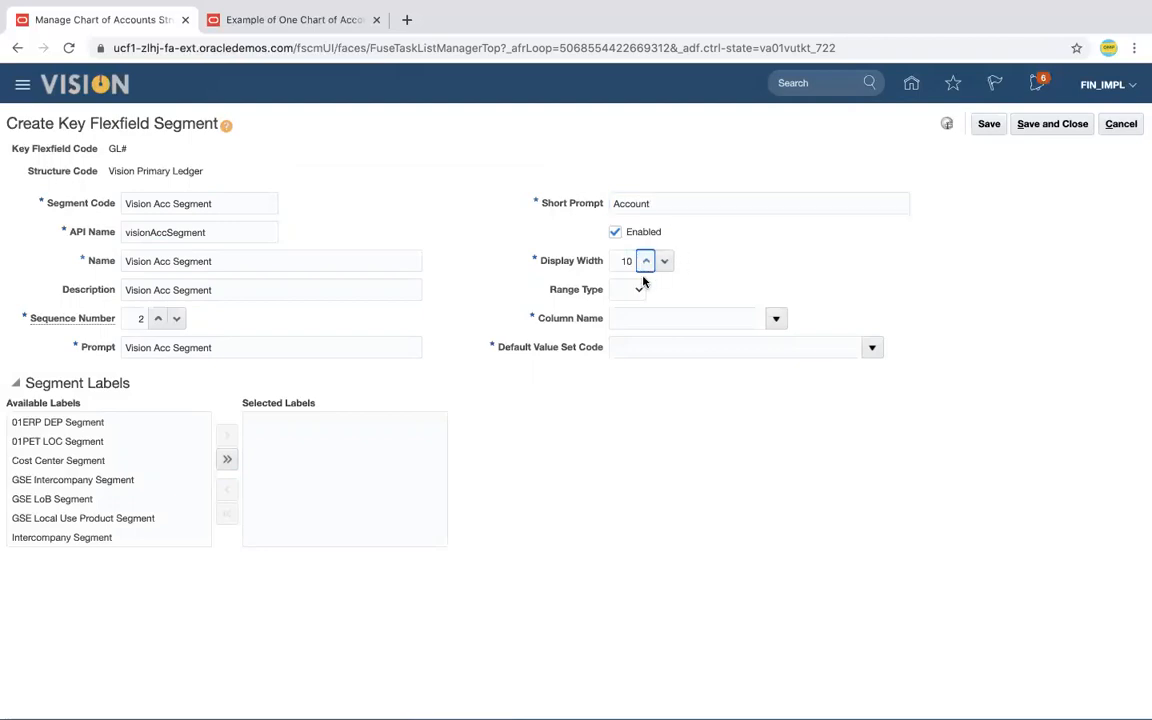
Assign column SEGMENT3 and default value set 01ERP ACC 01ERP Primary Ledger to the account segment, and save and close it
{"action": "left_click", "coordinate": [782, 321]}
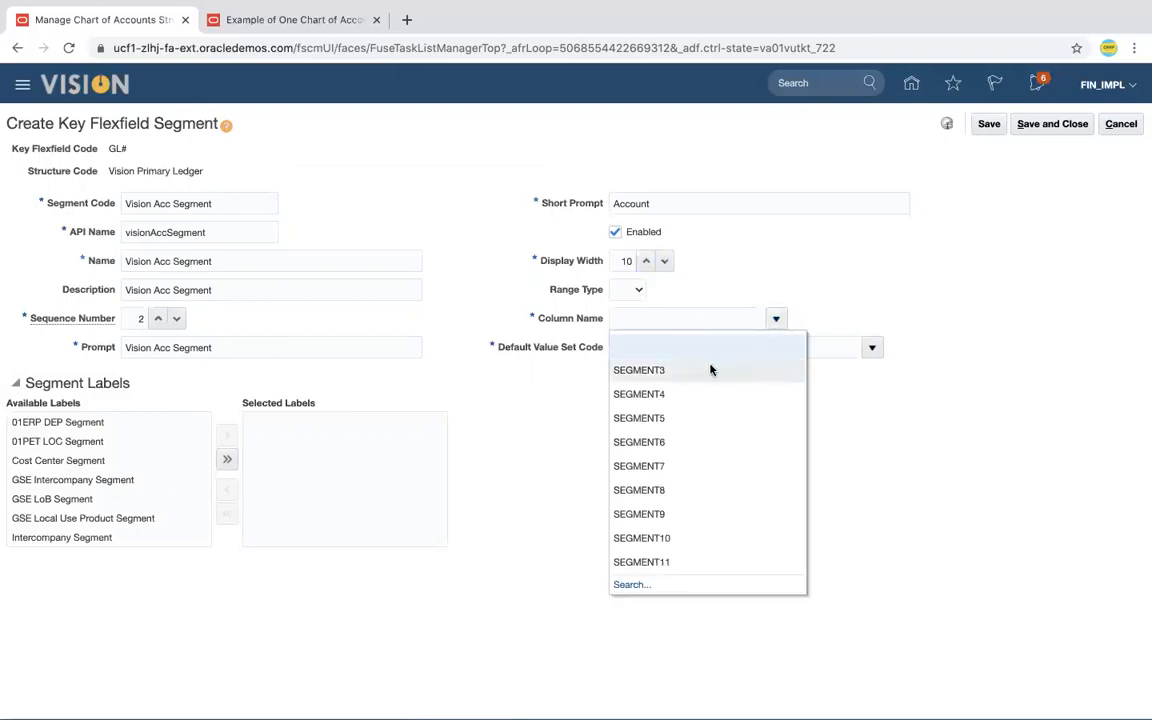
{"action": "left_click", "coordinate": [712, 371]}
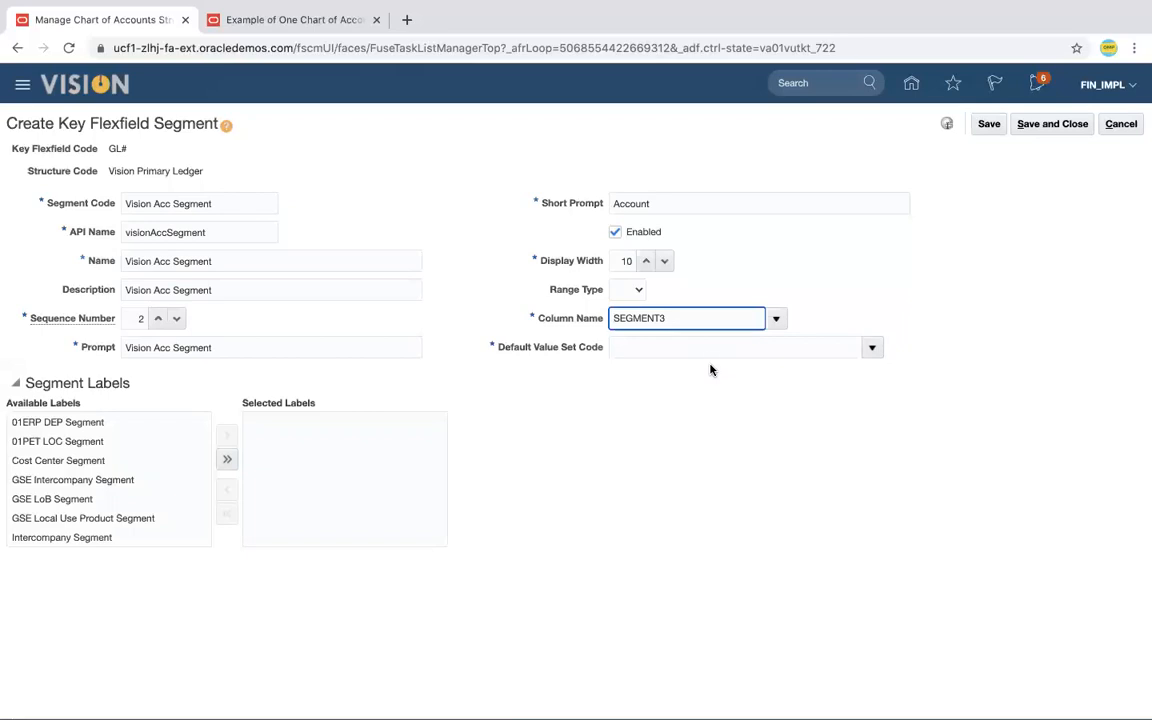
{"action": "left_click", "coordinate": [872, 347]}
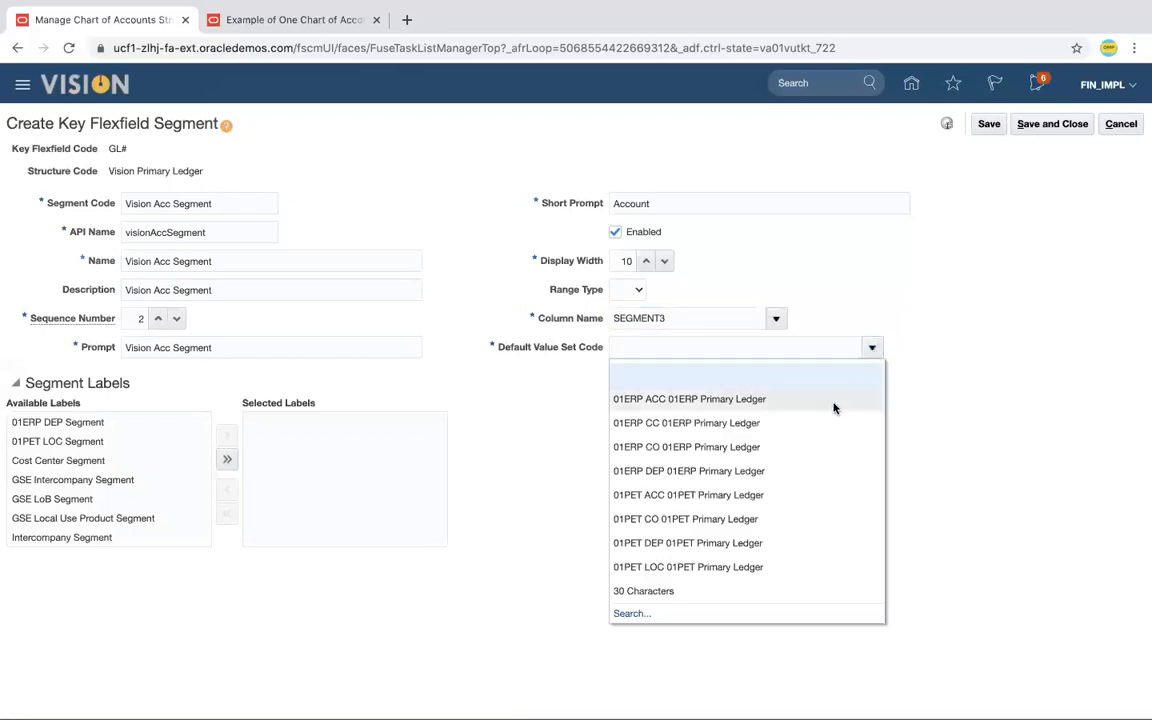
{"action": "left_click", "coordinate": [772, 494]}
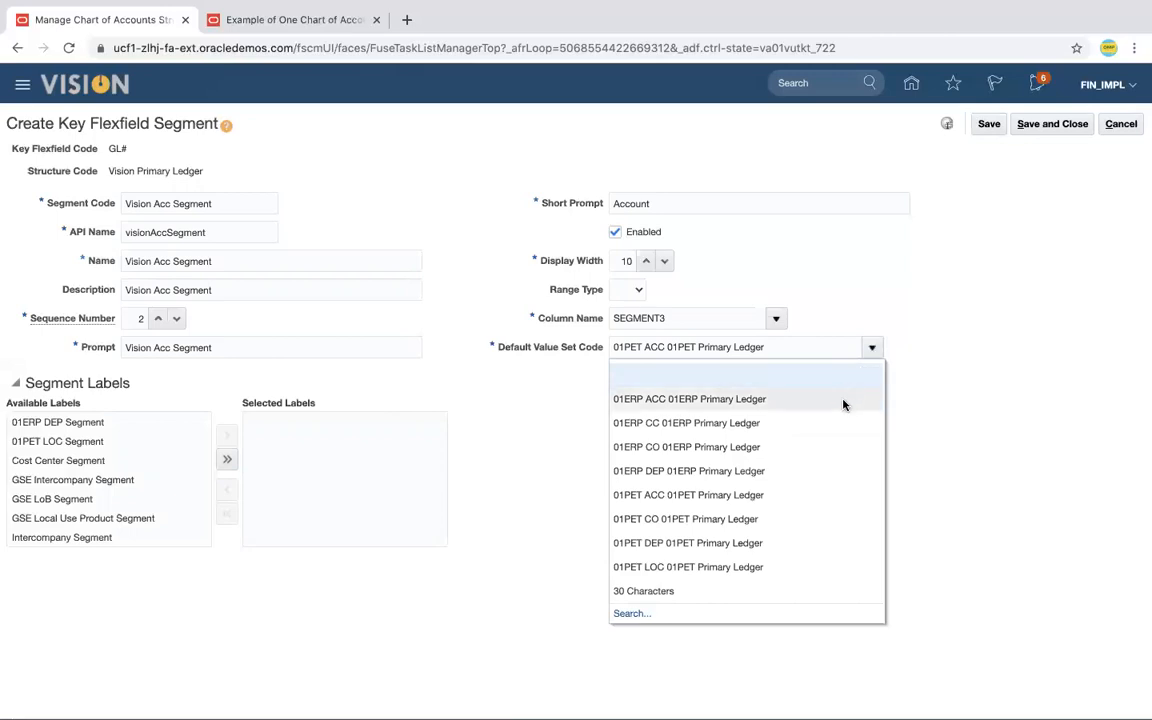
{"action": "left_click", "coordinate": [790, 400]}
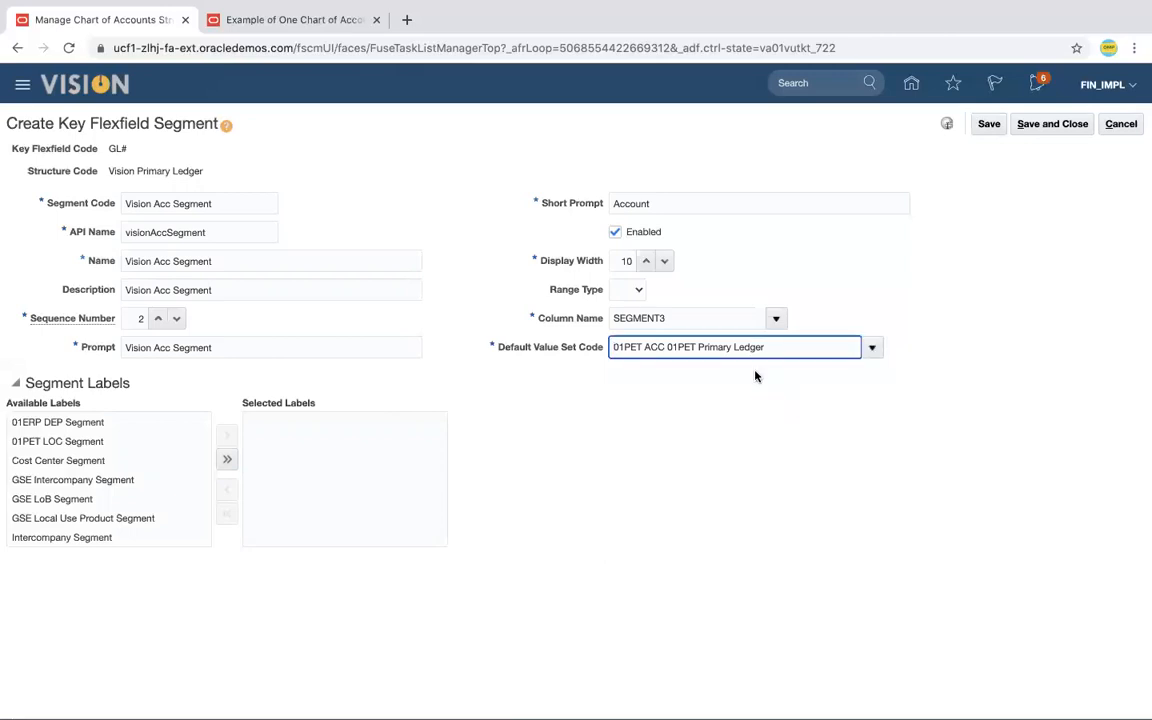
{"action": "left_click", "coordinate": [1066, 135]}
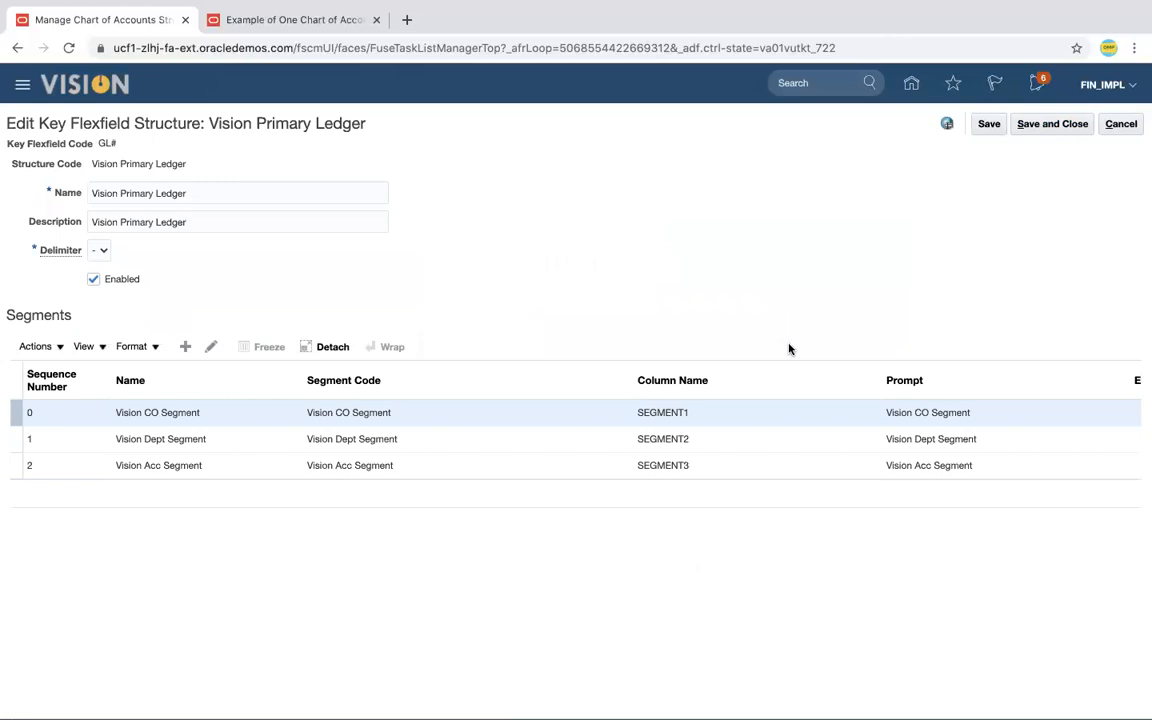
Check the column names of the three segments and save and close the Vision Primary Ledger structure
{"action": "left_click", "coordinate": [698, 468]}
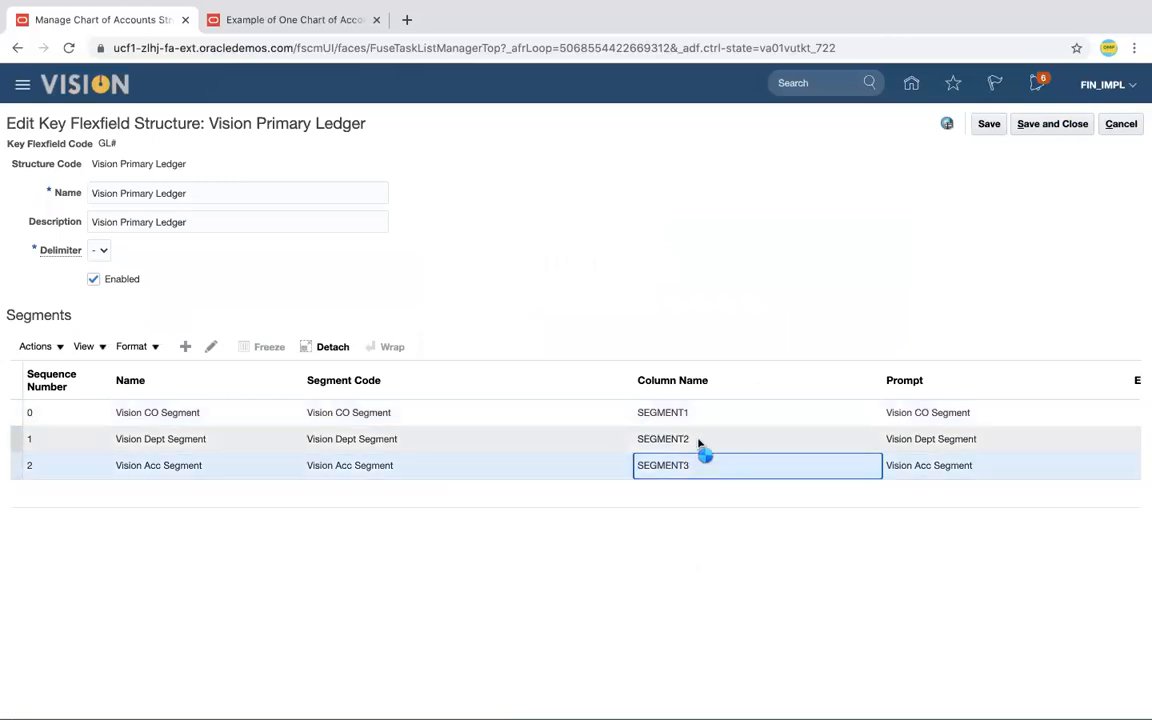
{"action": "left_click", "coordinate": [699, 441]}
{"action": "left_click", "coordinate": [695, 415]}
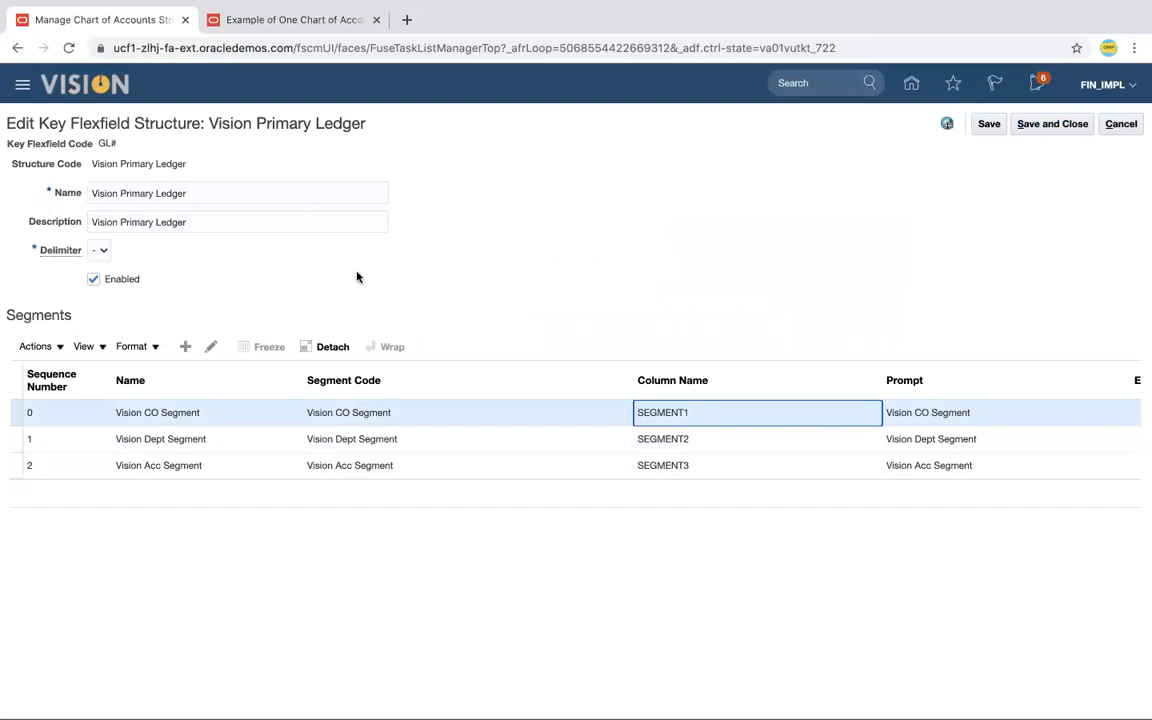
{"action": "left_click", "coordinate": [1052, 128]}
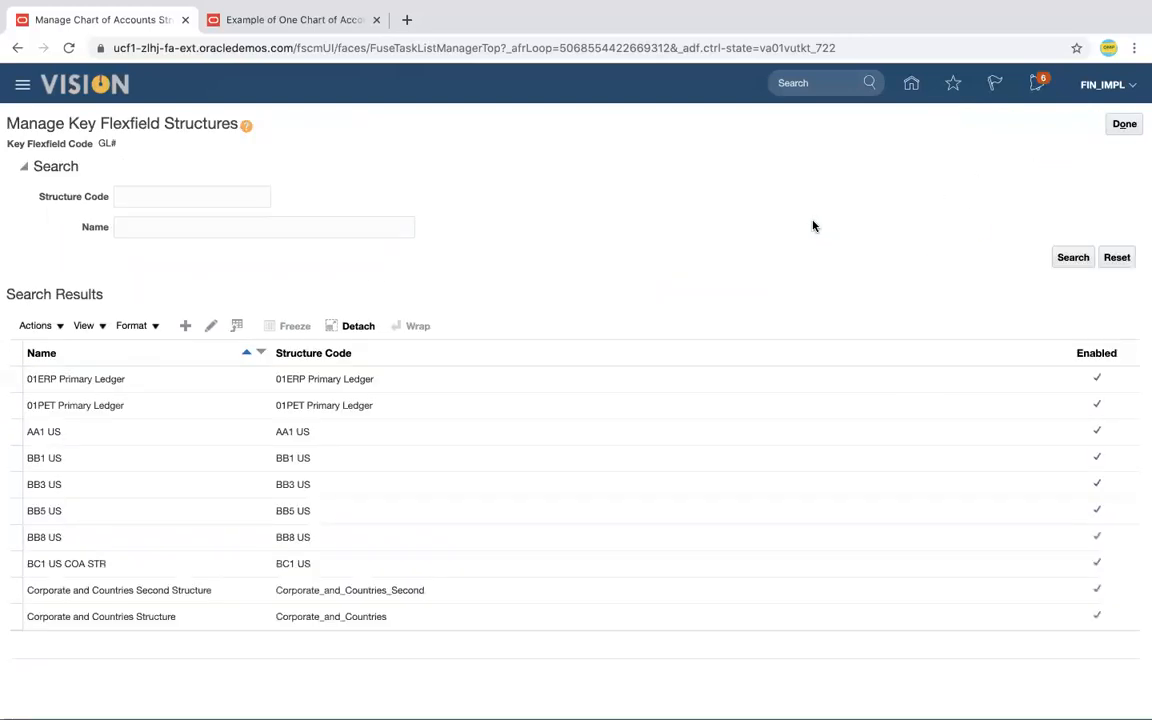
Reopen the Vision Primary Ledger structure to review its segment list, and close it with a save
{"action": "scroll", "coordinate": [272, 527], "scroll_direction": "down", "scroll_amount": 5}
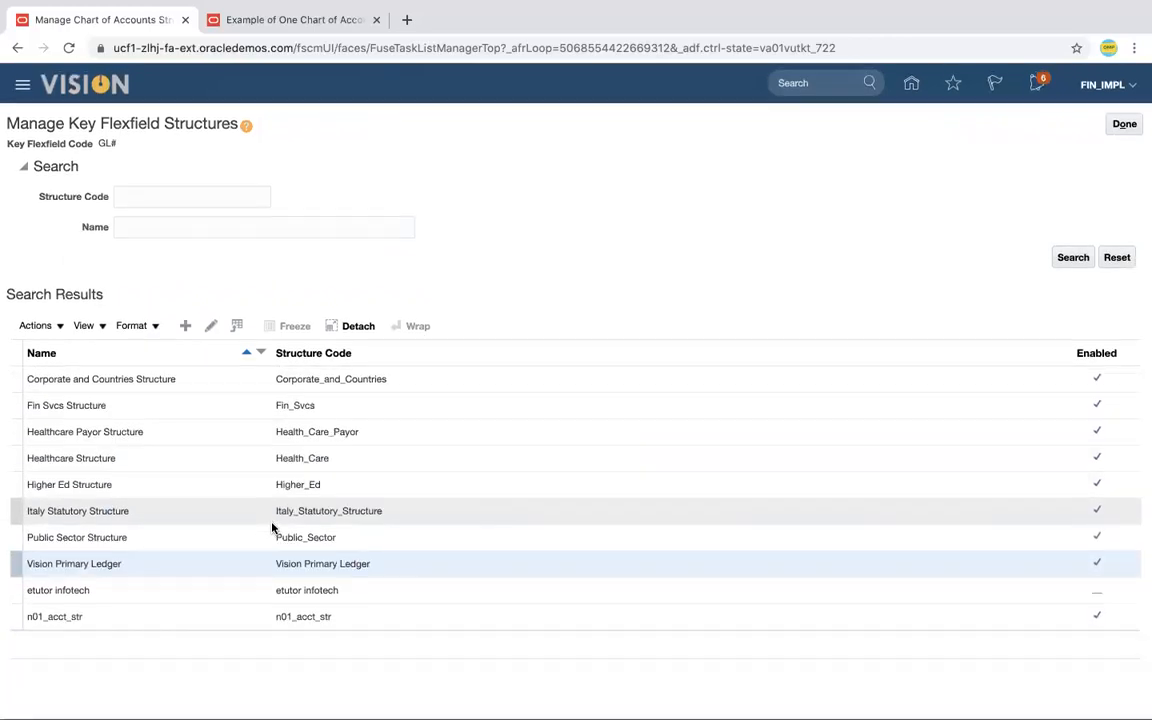
{"action": "left_click", "coordinate": [331, 563]}
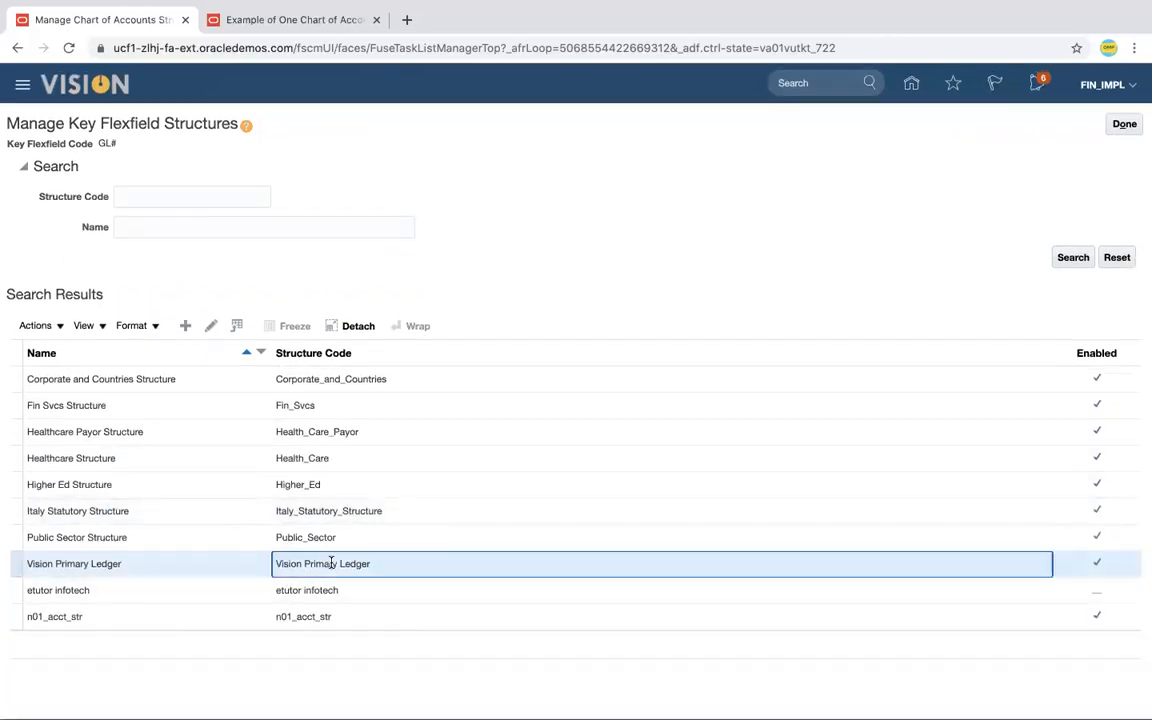
{"action": "left_click", "coordinate": [211, 327]}
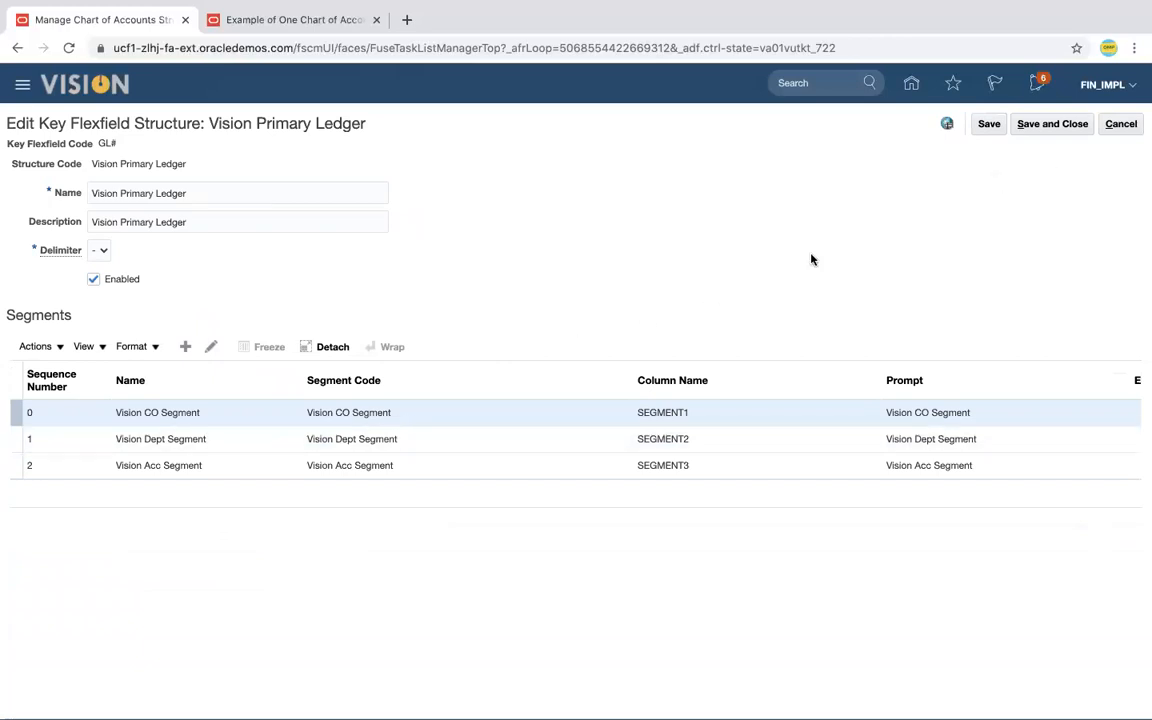
{"action": "left_click", "coordinate": [1066, 128]}
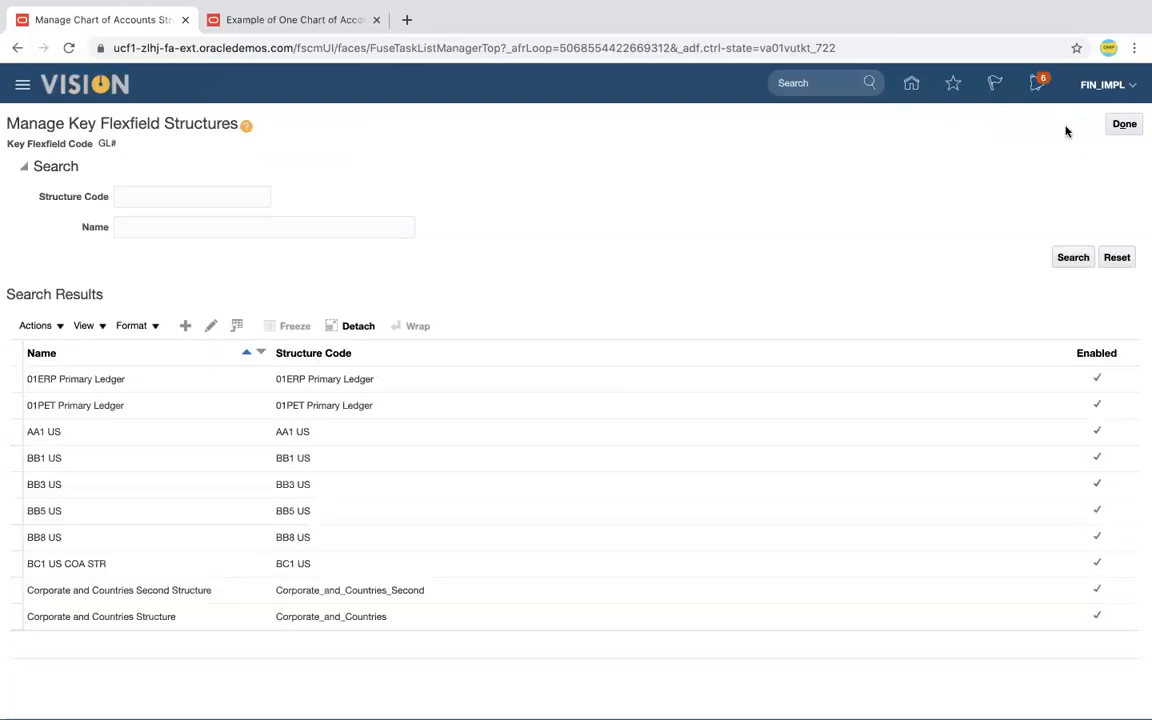
Inspect the Vision CO Segment's settings and label in the Vision Primary Ledger structure, and return to the structure list
{"action": "scroll", "coordinate": [707, 509], "scroll_direction": "down", "scroll_amount": 3}
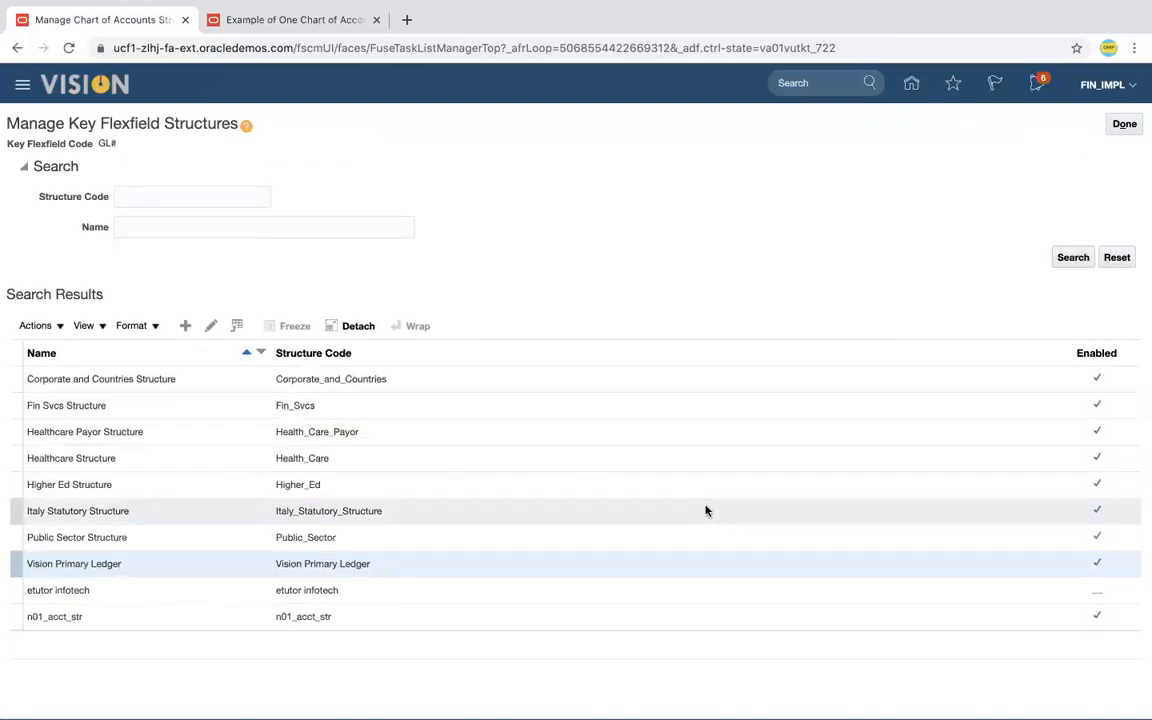
{"action": "left_click", "coordinate": [385, 564]}
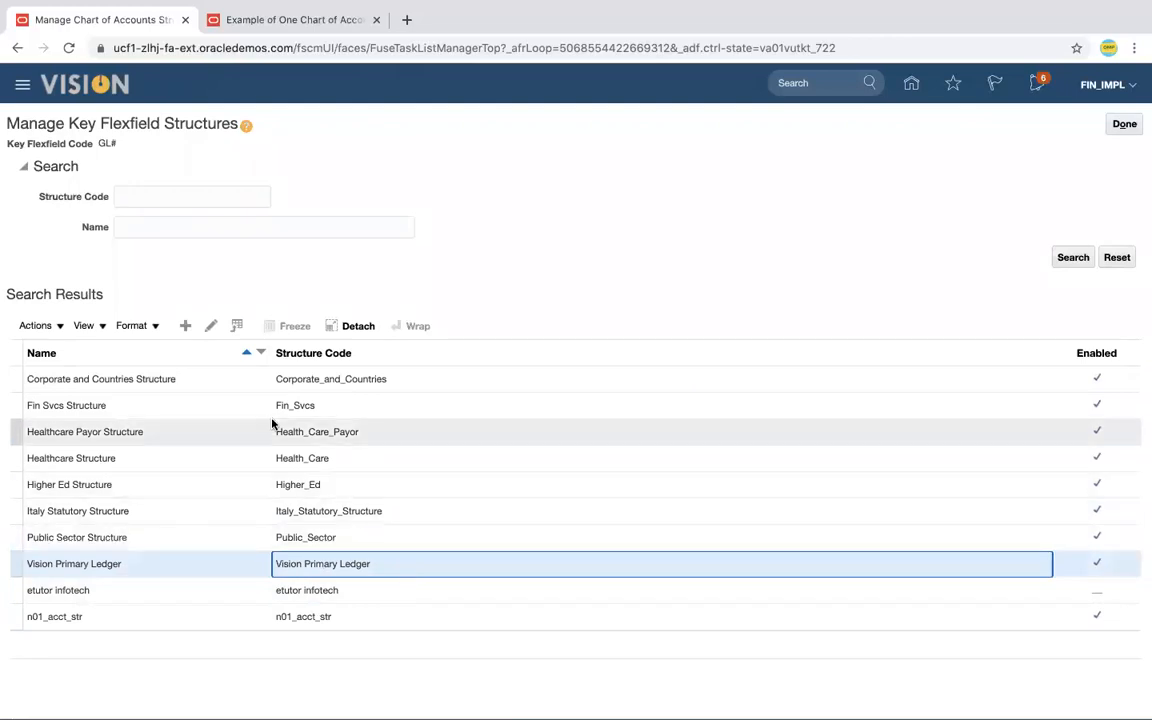
{"action": "left_click", "coordinate": [212, 327]}
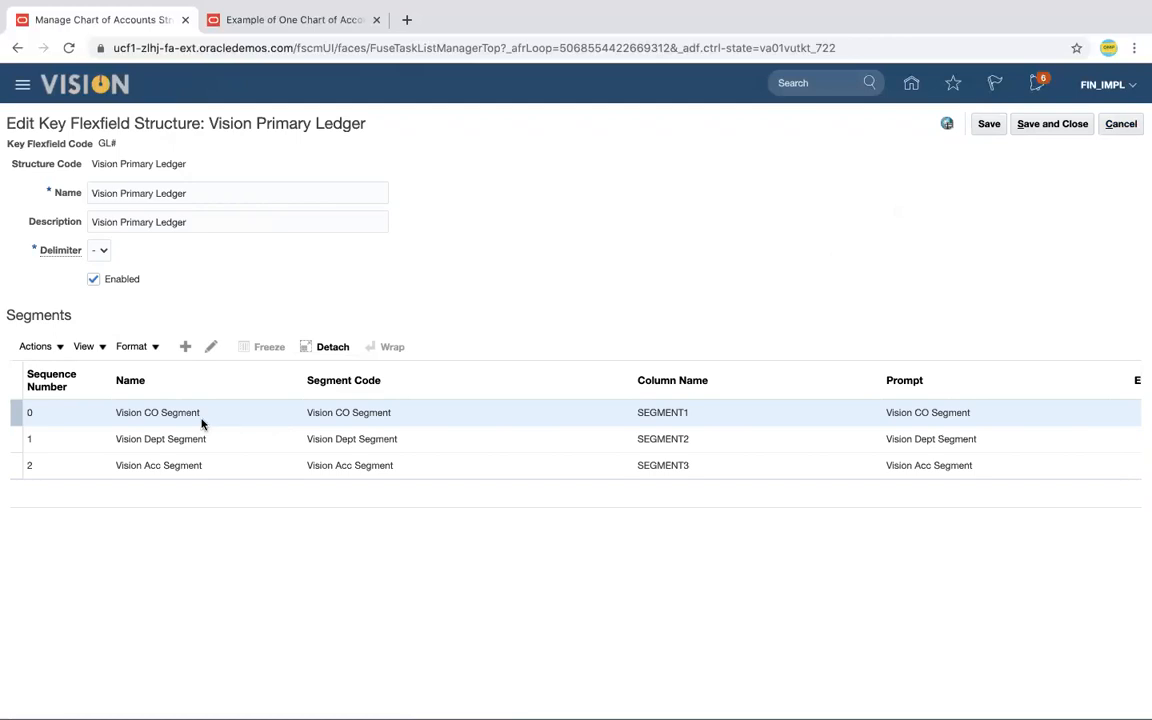
{"action": "left_click", "coordinate": [210, 352]}
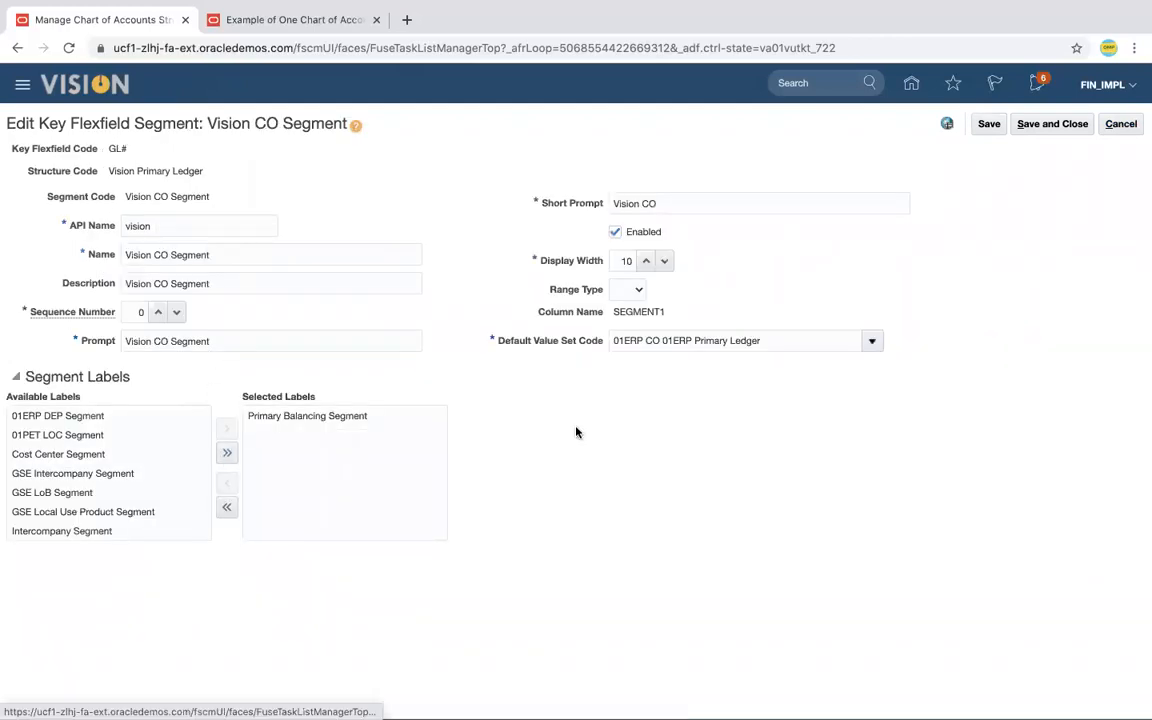
{"action": "left_click", "coordinate": [1066, 128]}
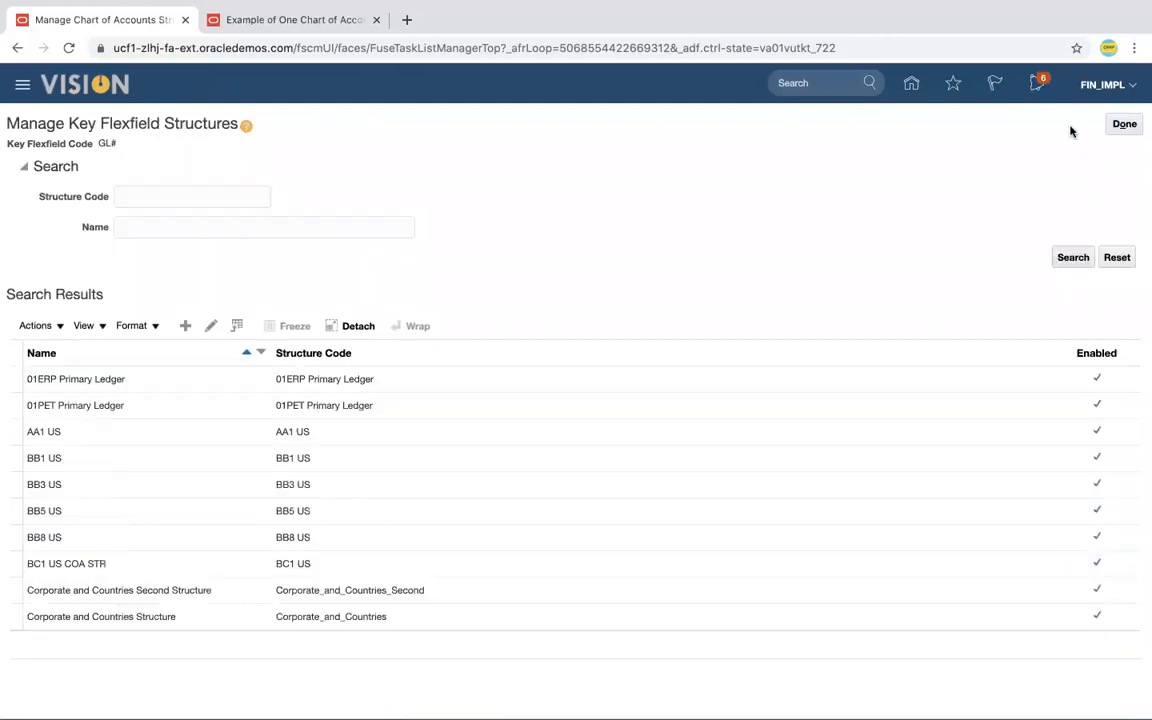
Find the structure instance based on the Vision Primary Ledger structure and open it for editing
{"action": "left_click", "coordinate": [1123, 124]}
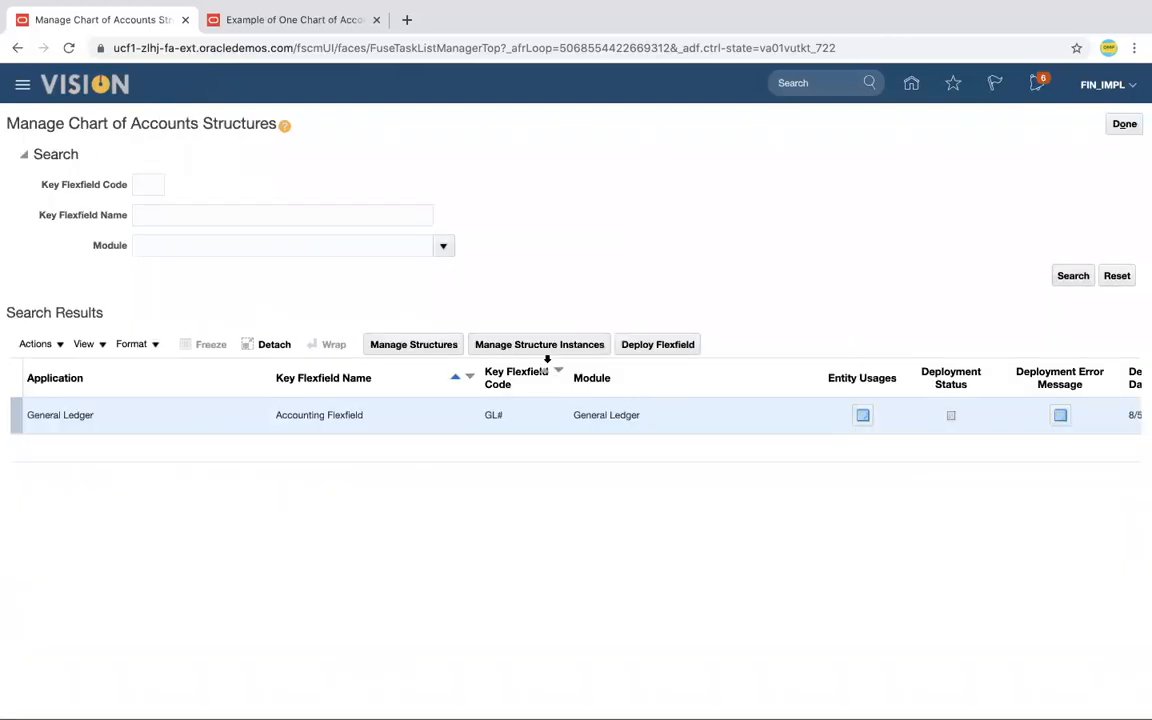
{"action": "left_click", "coordinate": [547, 348]}
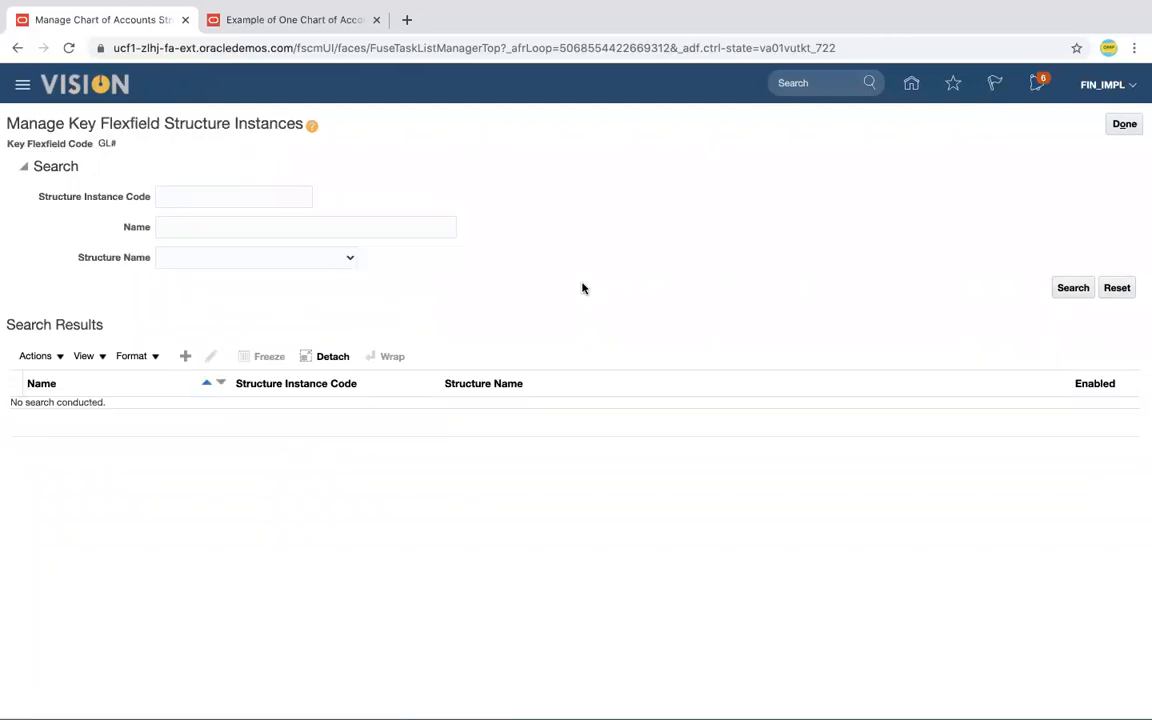
{"action": "left_click", "coordinate": [348, 260]}
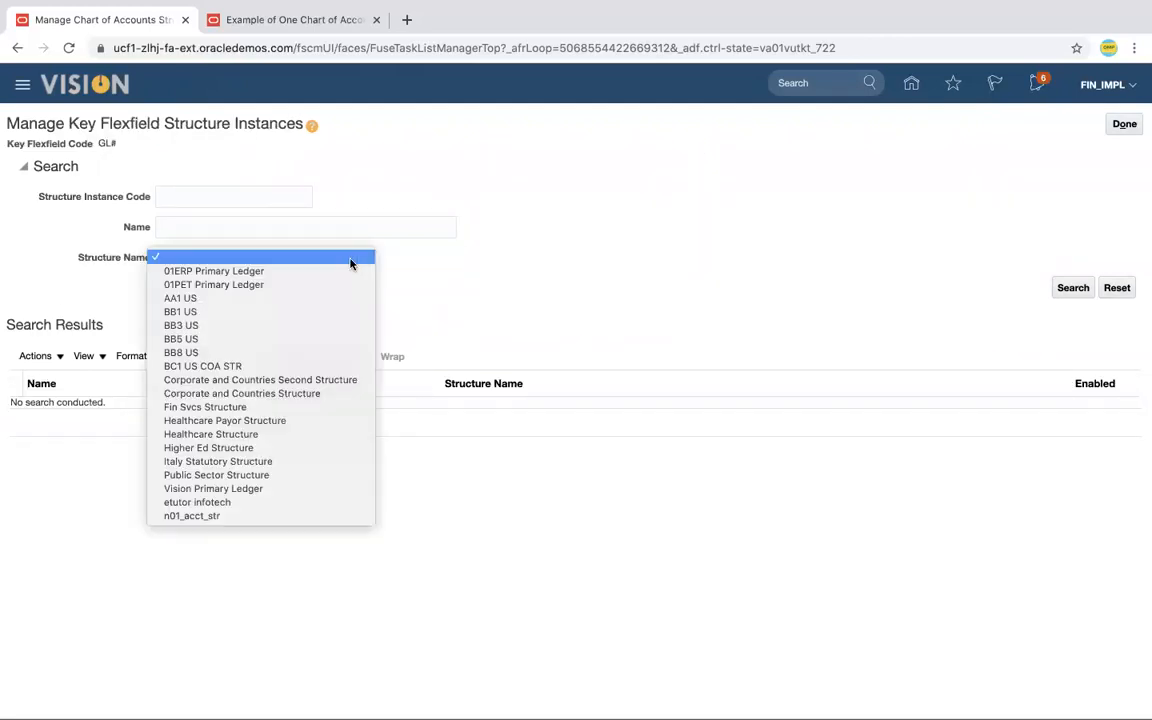
{"action": "left_click", "coordinate": [292, 489]}
{"action": "left_click", "coordinate": [1073, 288]}
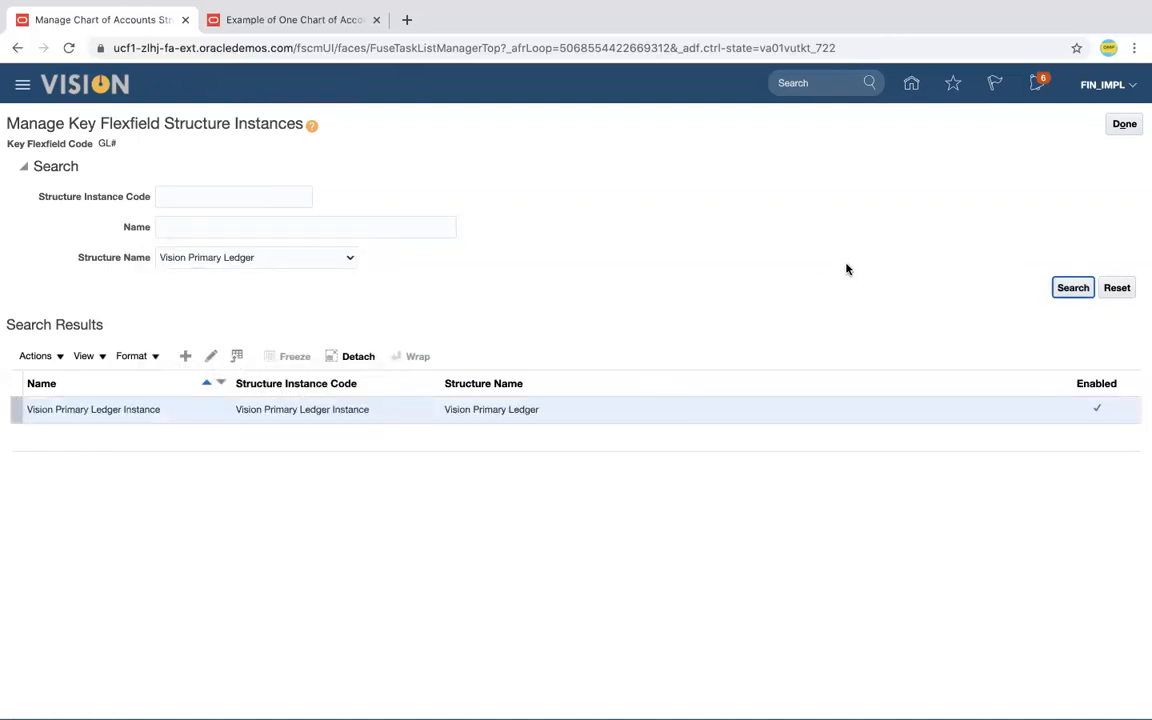
{"action": "left_click", "coordinate": [211, 356]}
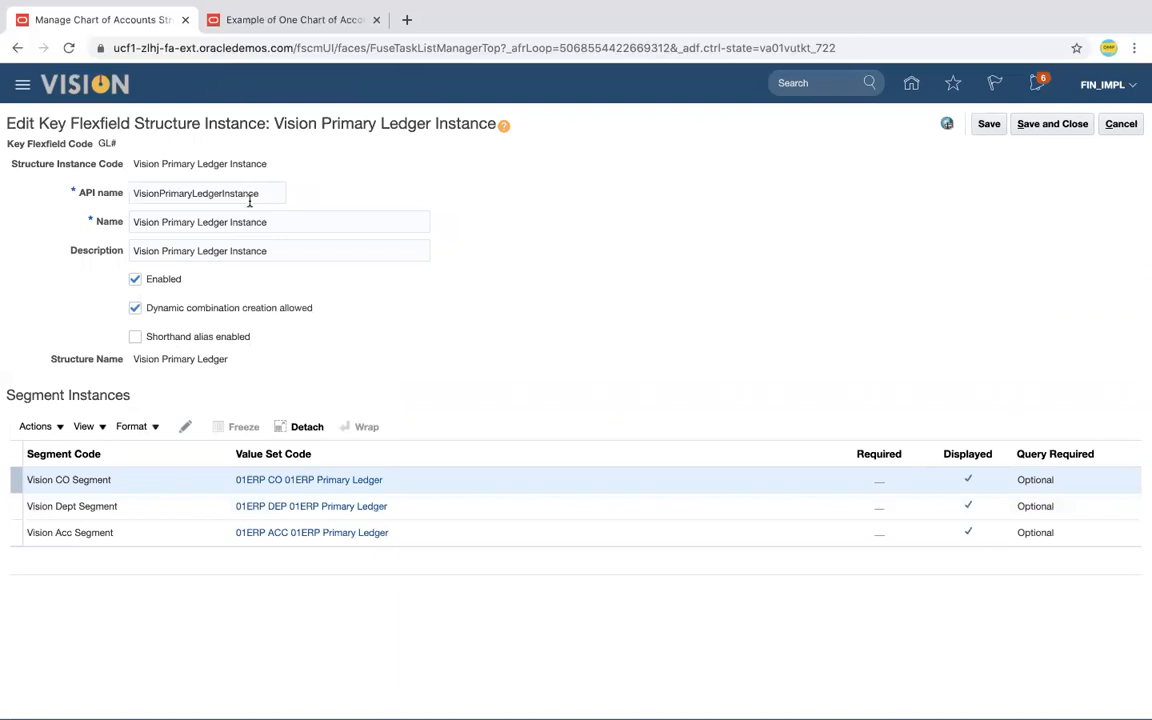
View the value set assigned to the Vision CO Segment in the instance and return to the instance
{"action": "left_click_drag", "start_coordinate": [260, 193], "coordinate": [130, 193]}
{"action": "left_click", "coordinate": [219, 508]}
{"action": "left_click", "coordinate": [233, 489]}
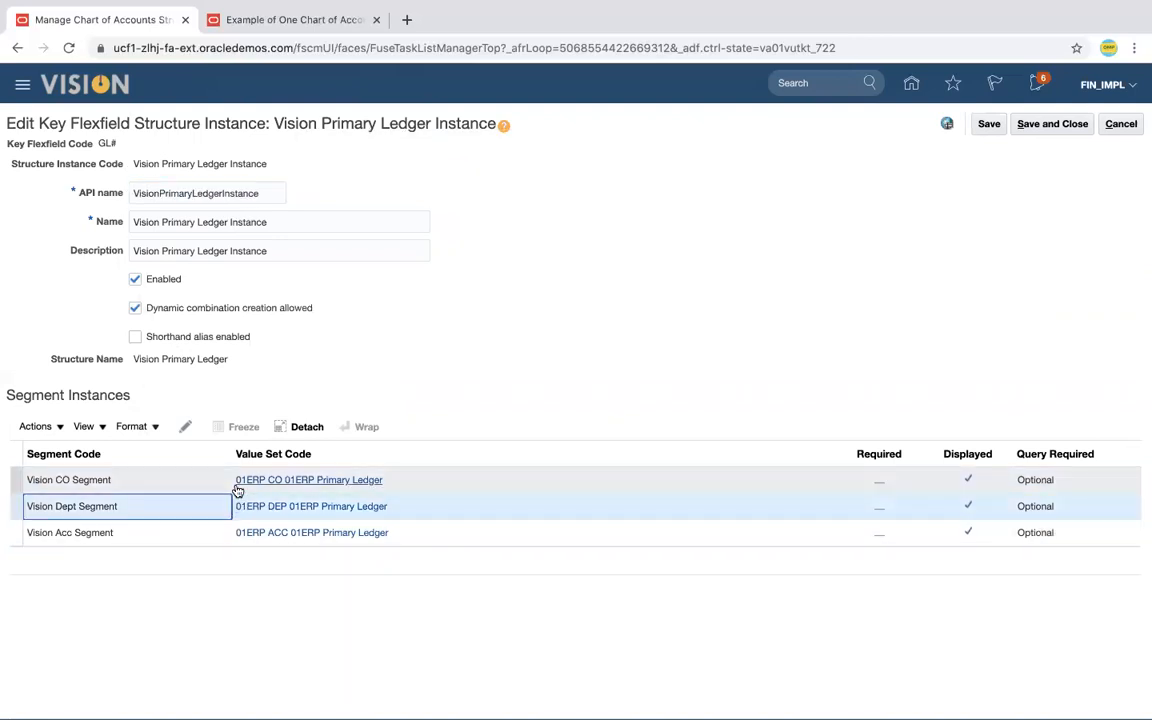
{"action": "left_click", "coordinate": [239, 484]}
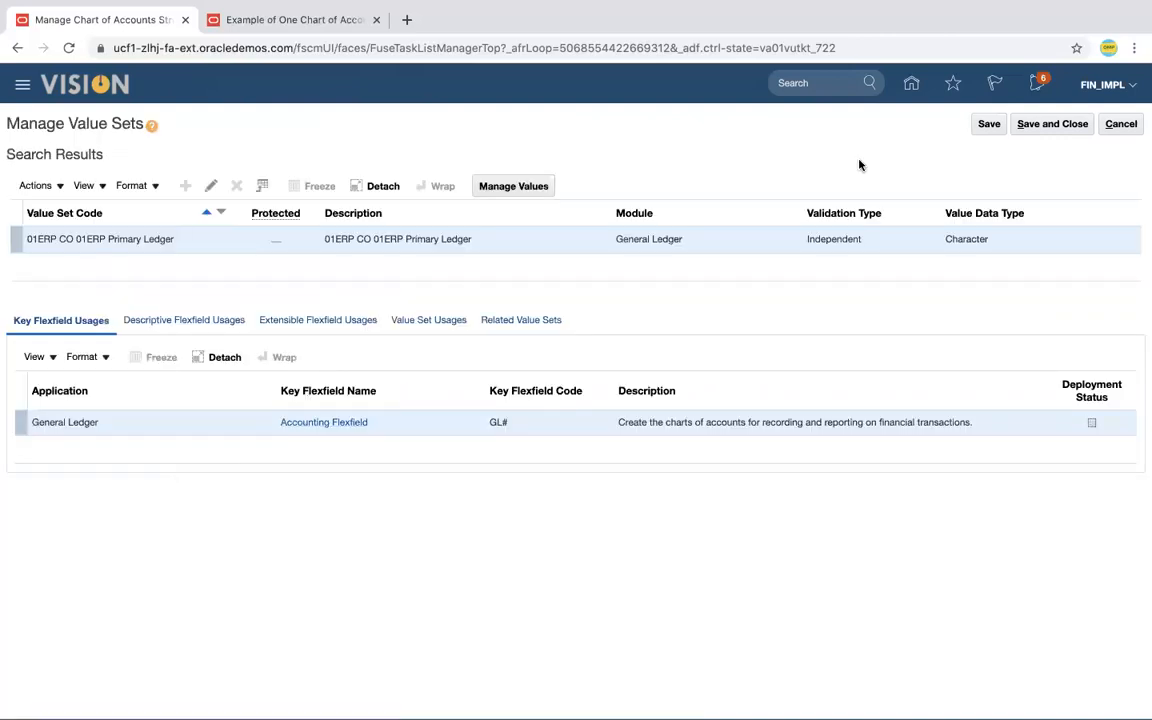
{"action": "left_click", "coordinate": [1058, 125]}
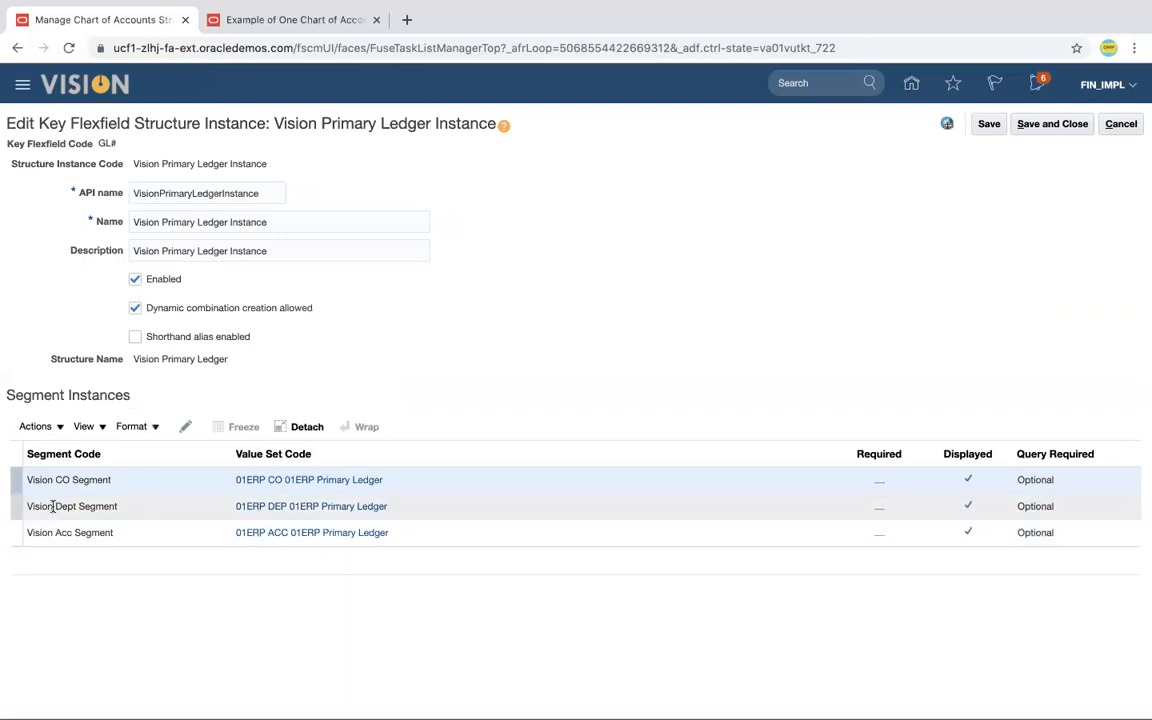
Save and close the Vision Primary Ledger Instance
{"action": "left_click", "coordinate": [56, 429]}
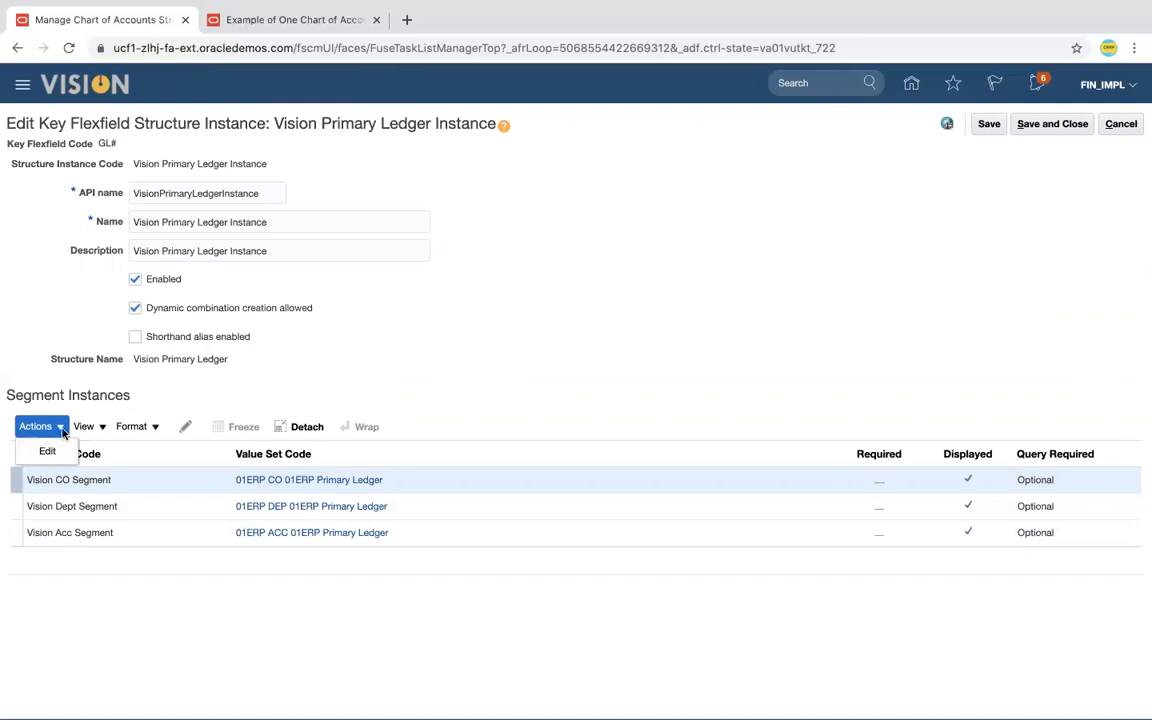
{"action": "left_click", "coordinate": [60, 427]}
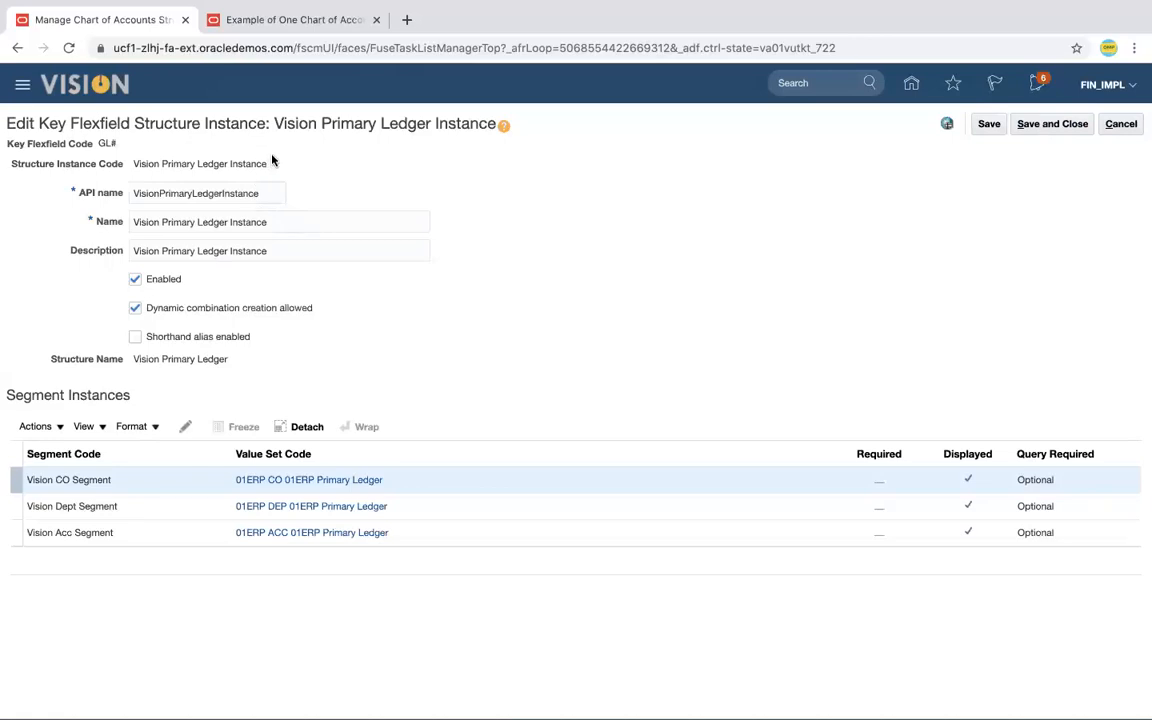
{"action": "left_click_drag", "start_coordinate": [258, 164], "coordinate": [166, 177]}
{"action": "left_click", "coordinate": [1048, 126]}
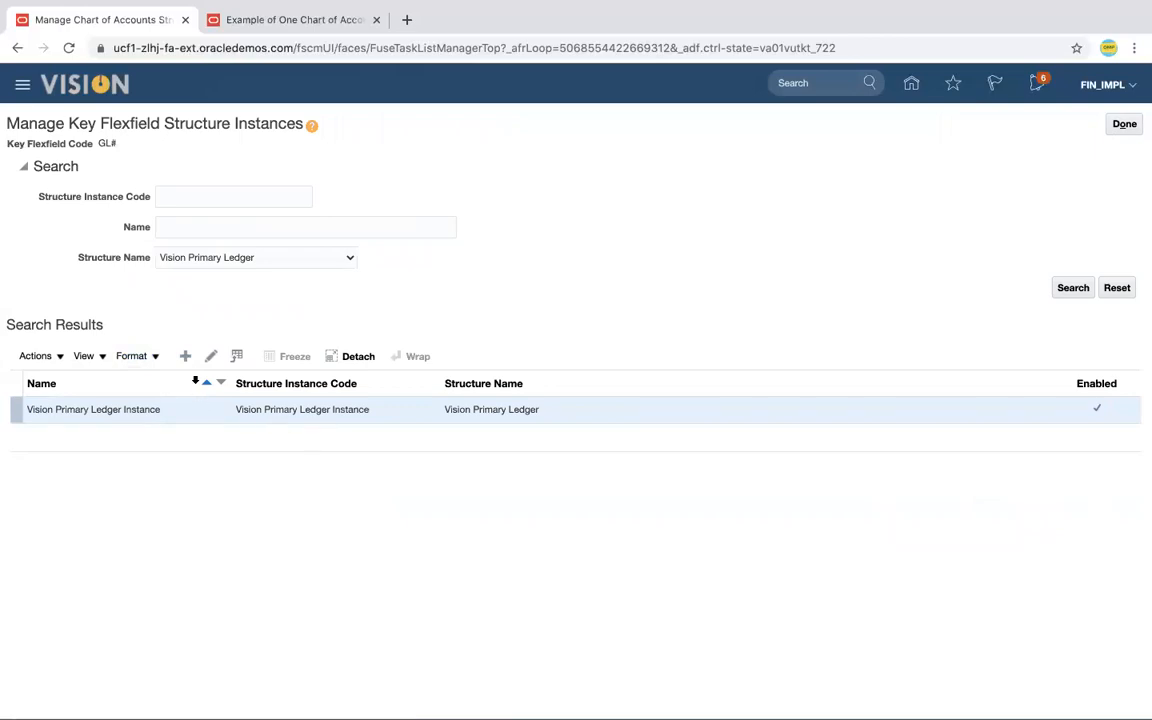
{"action": "left_click", "coordinate": [185, 359]}
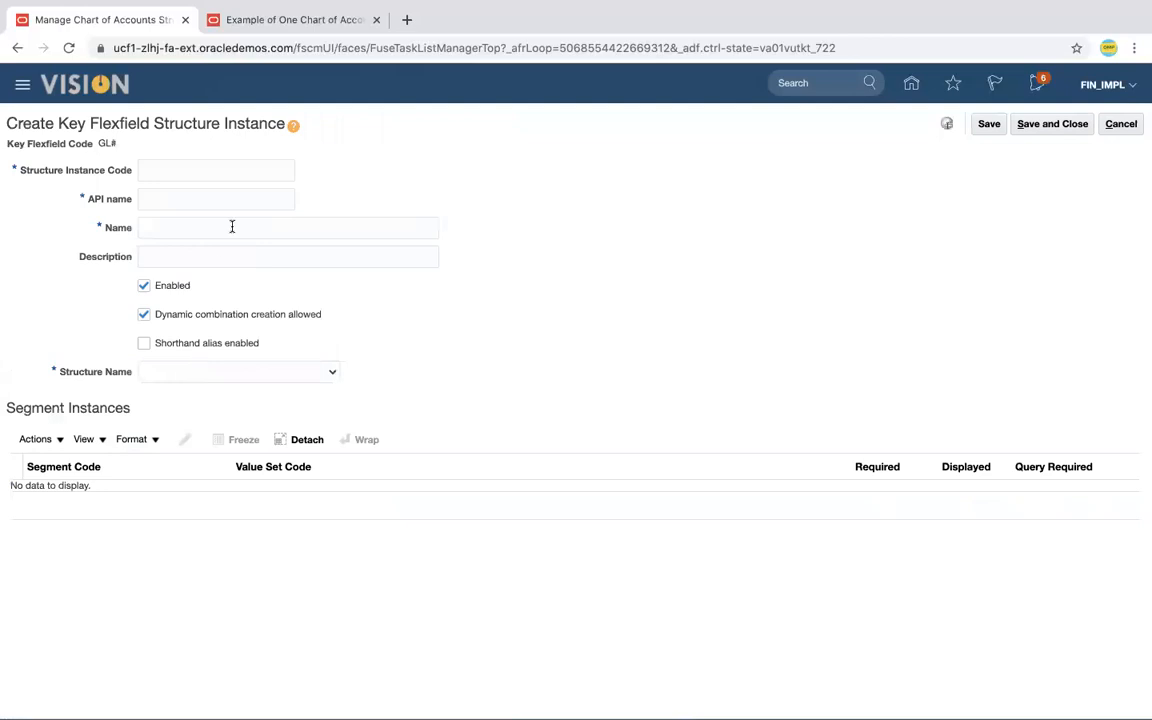
{"action": "left_click", "coordinate": [188, 169]}
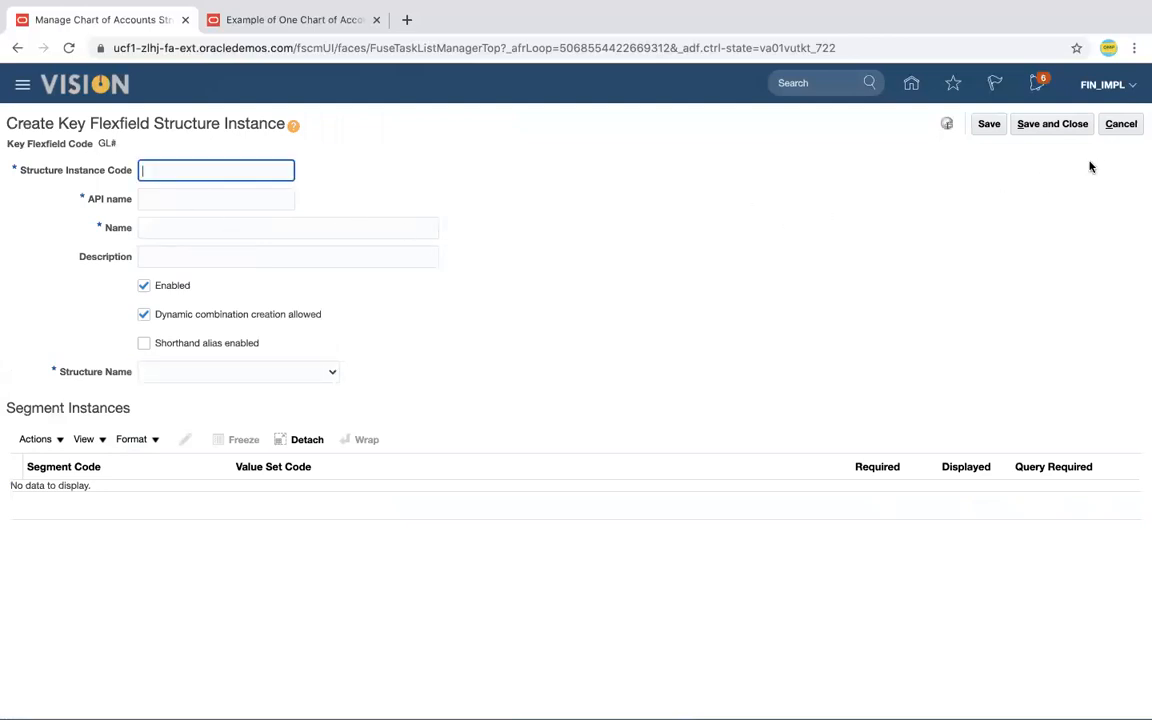
{"action": "left_click", "coordinate": [1115, 128]}
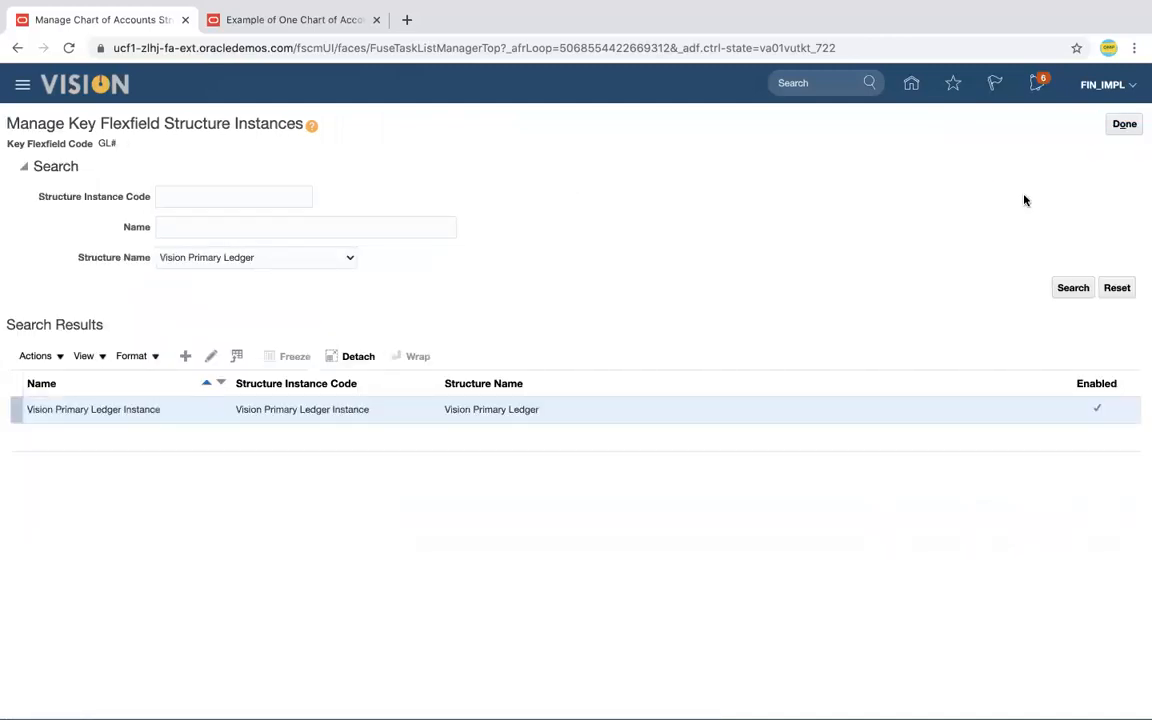
Return to the chart of accounts structures, try to deploy the General Ledger Accounting Flexfield and dismiss the deployment dialog
{"action": "left_click", "coordinate": [1124, 125]}
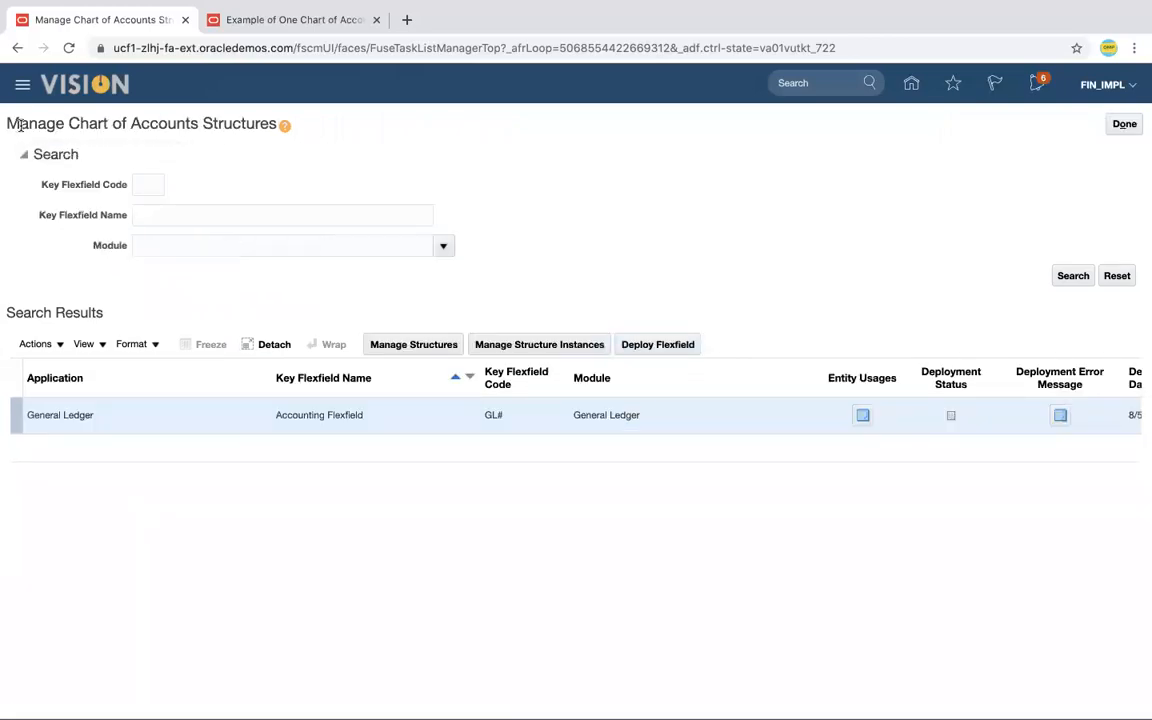
{"action": "left_click_drag", "start_coordinate": [20, 124], "coordinate": [122, 140]}
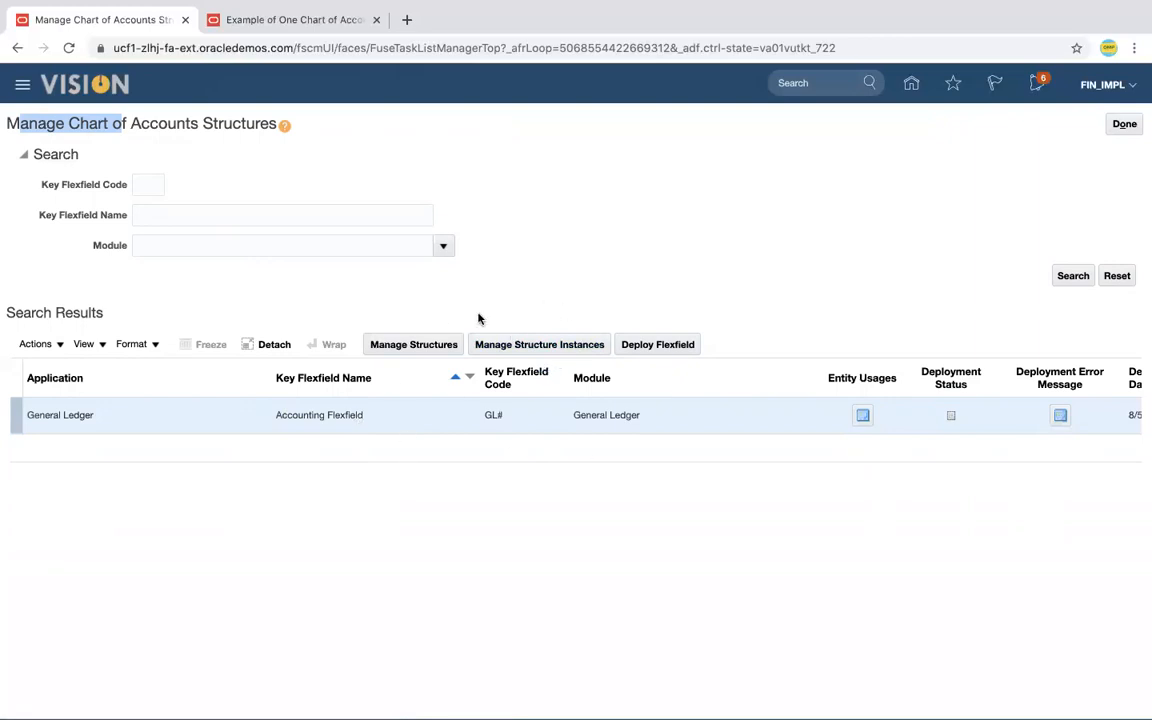
{"action": "left_click", "coordinate": [677, 345]}
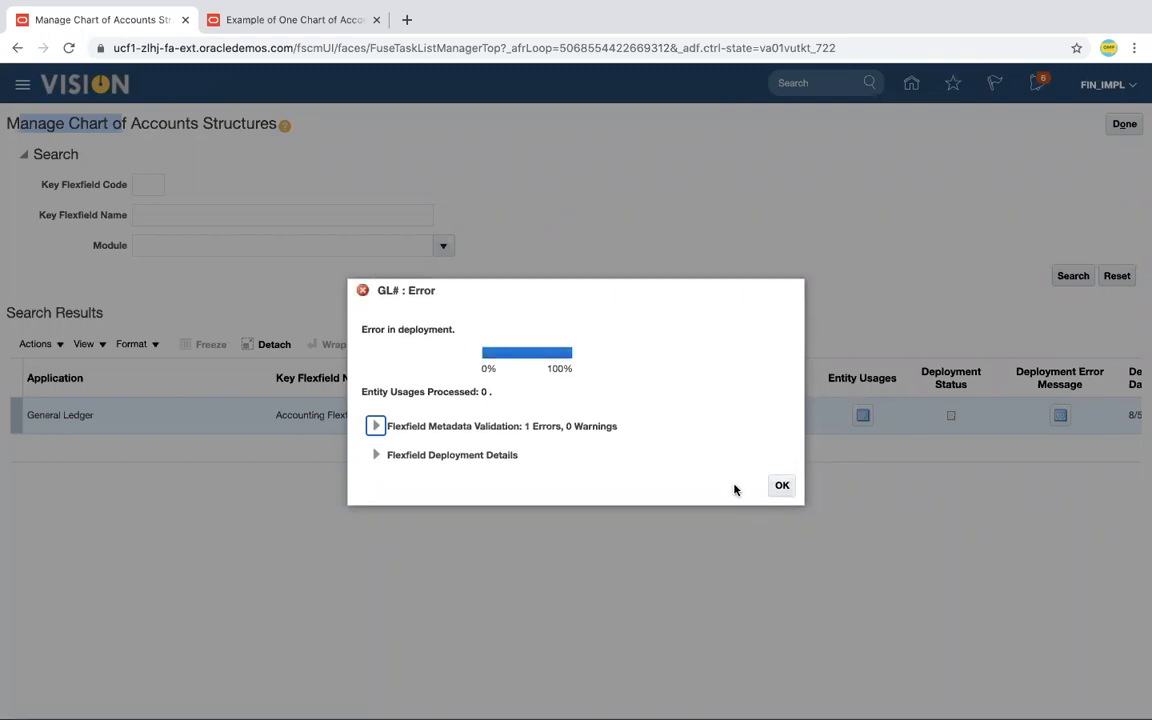
{"action": "left_click", "coordinate": [782, 492]}
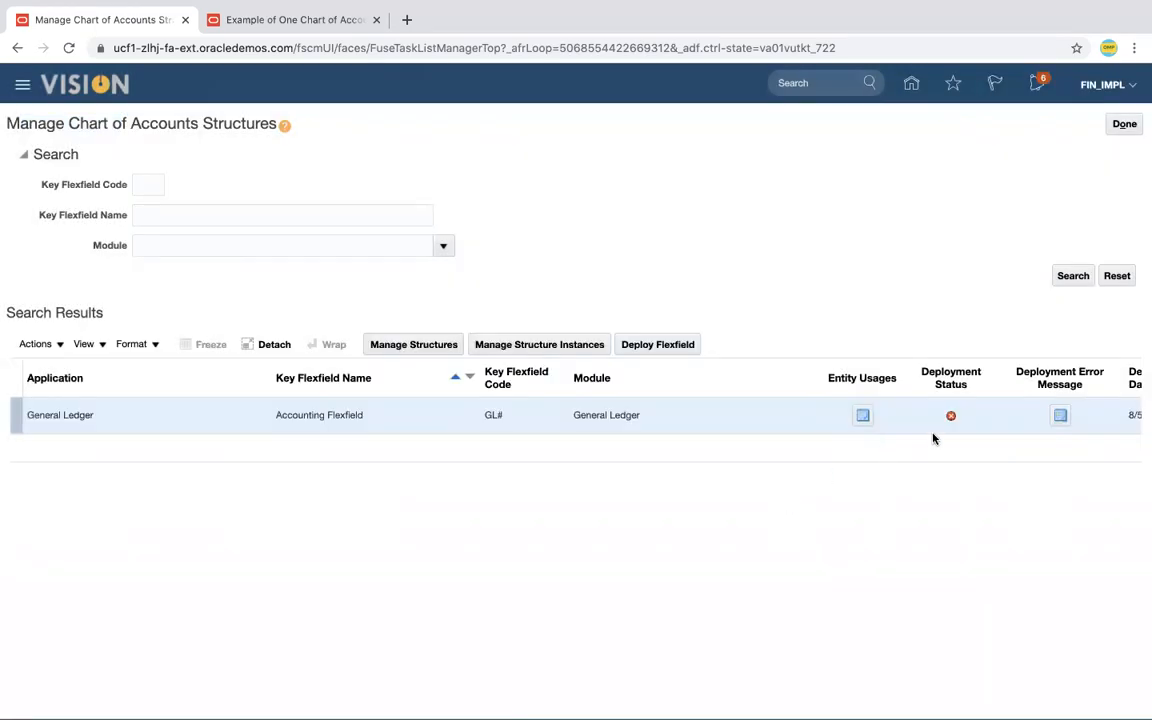
Examine the Accounting Flexfield's deployment status and error message, and leave the chart of accounts structures page
{"action": "left_click", "coordinate": [953, 419]}
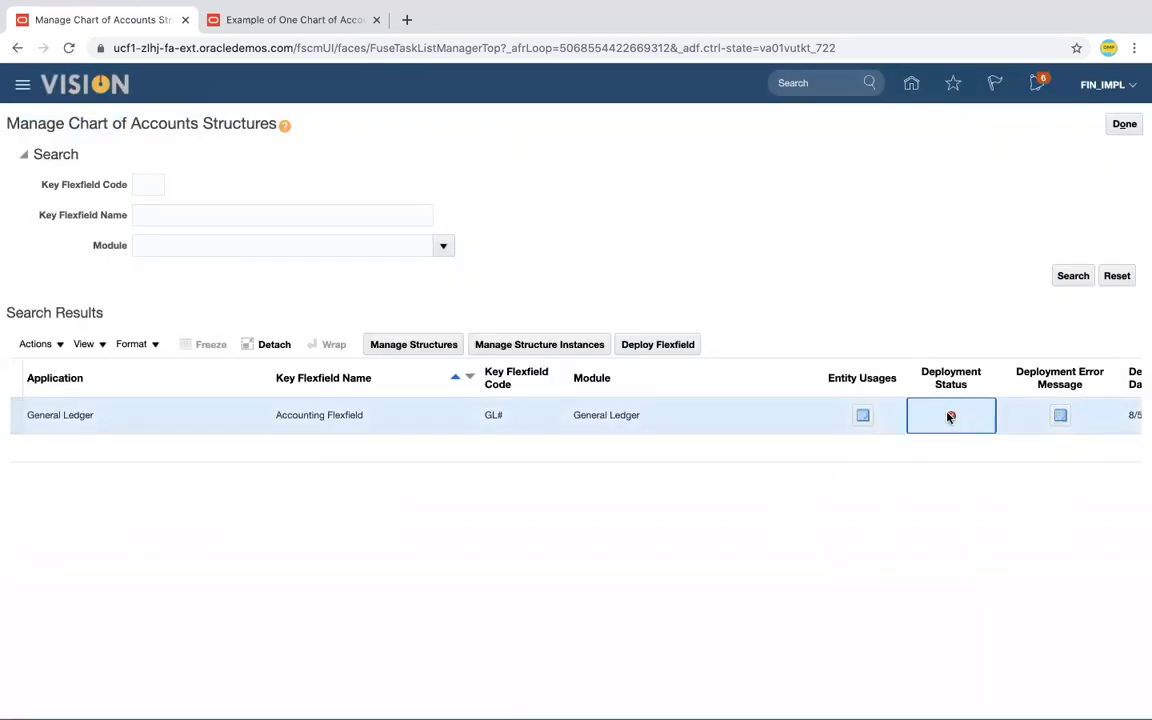
{"action": "left_click", "coordinate": [1058, 418]}
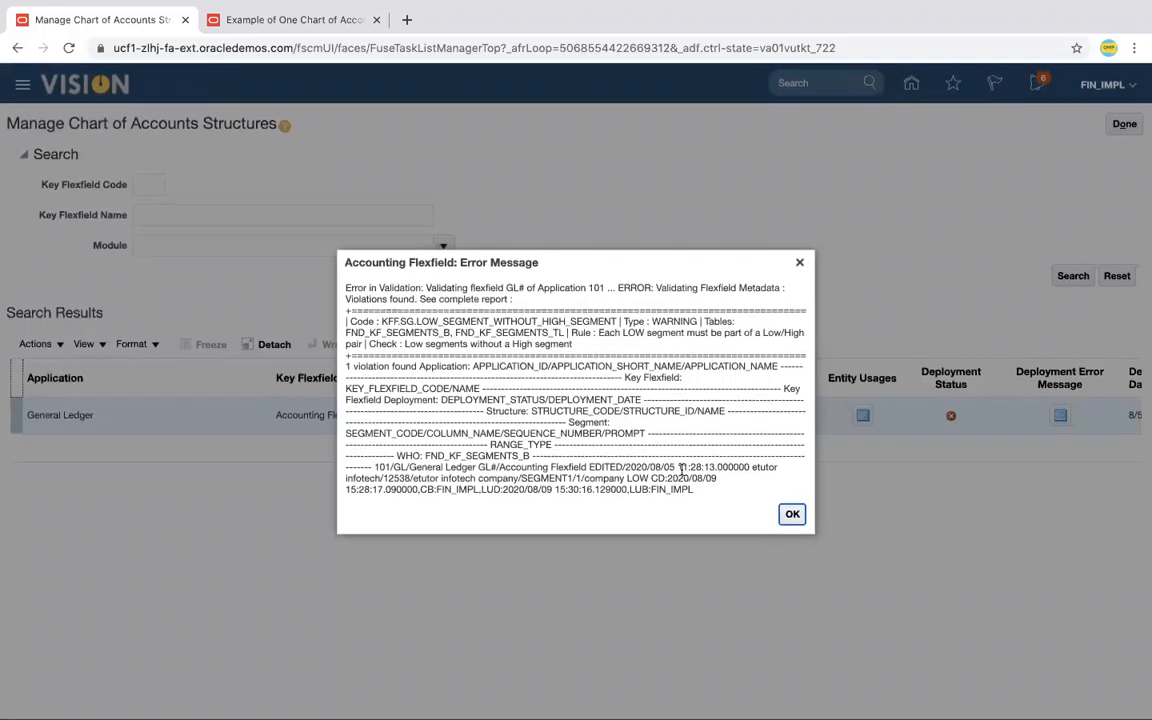
{"action": "left_click", "coordinate": [783, 513]}
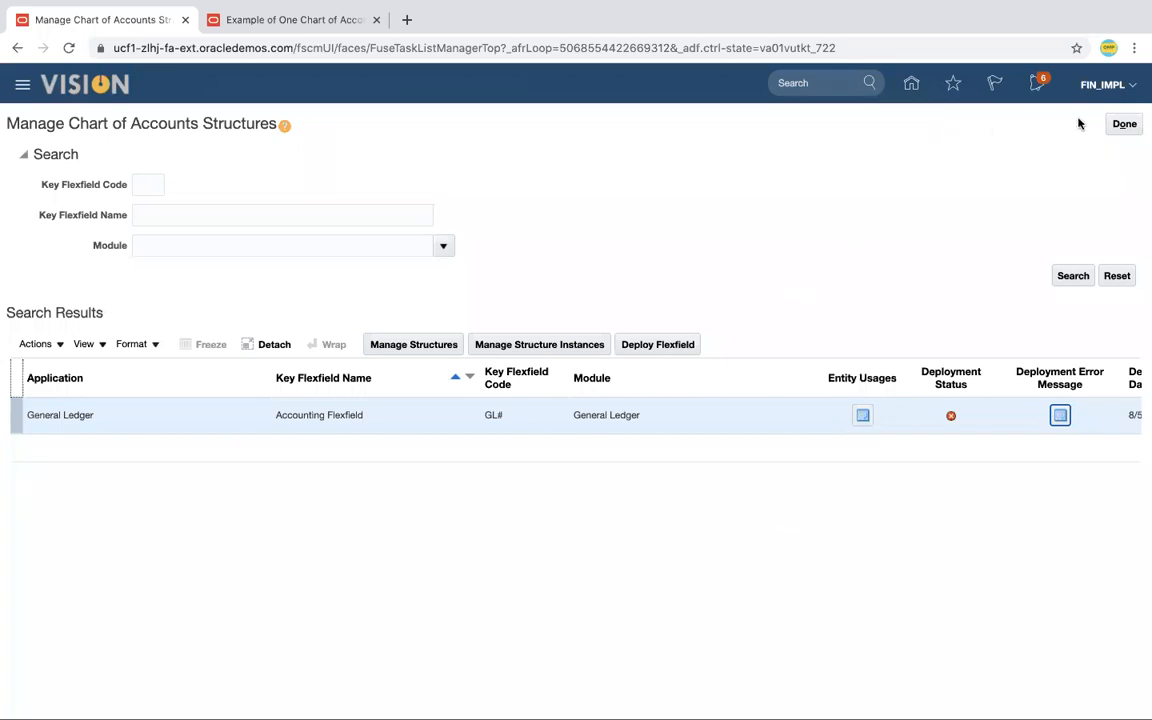
{"action": "left_click", "coordinate": [1123, 124]}
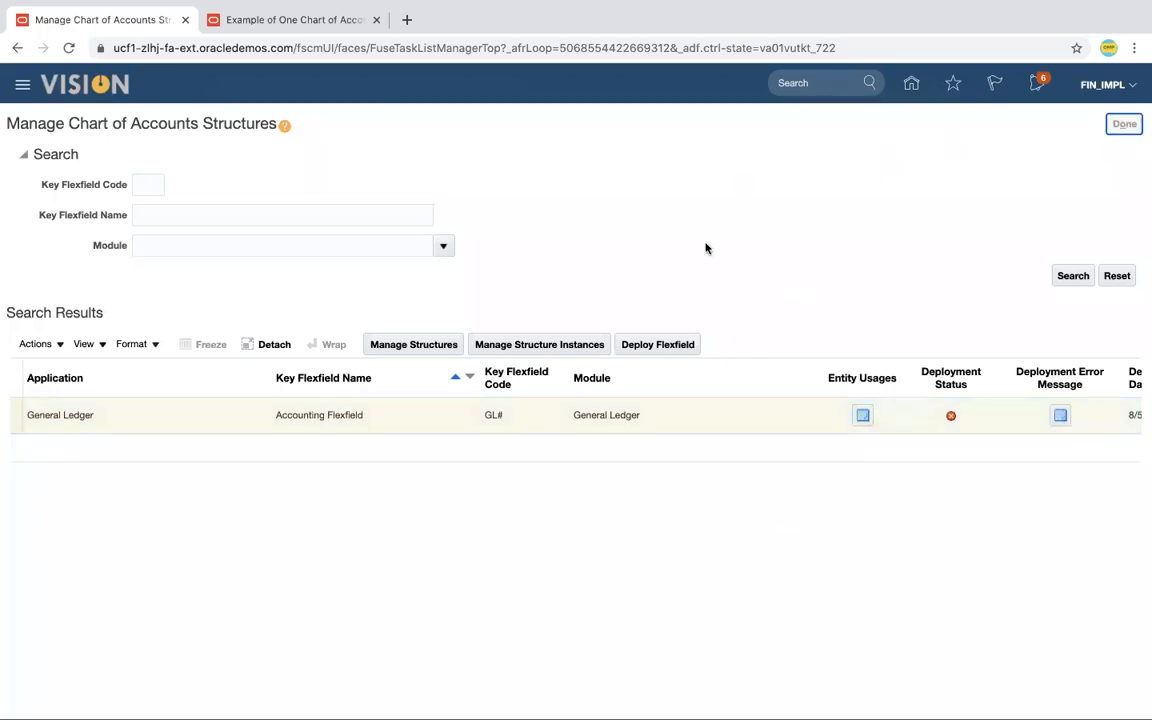